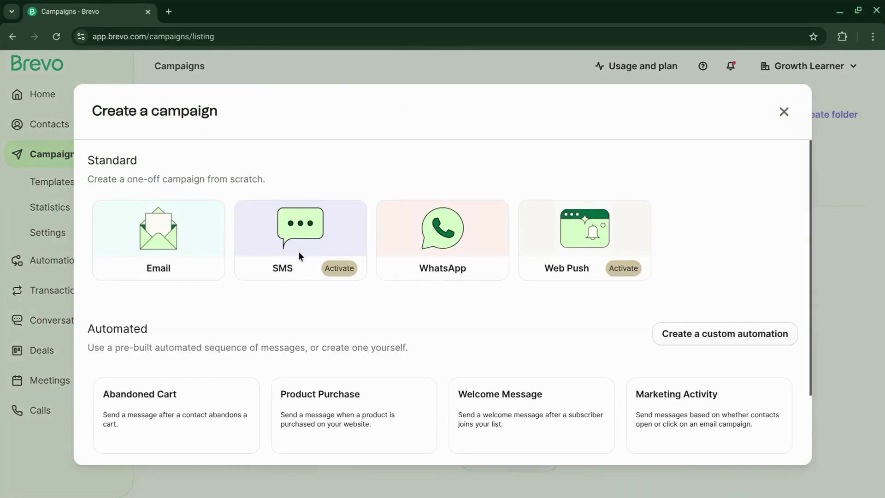
- Create a standard email campaign as an A/B test of subject lines, named Test Campaign
scroll(223, 219, down, 1)
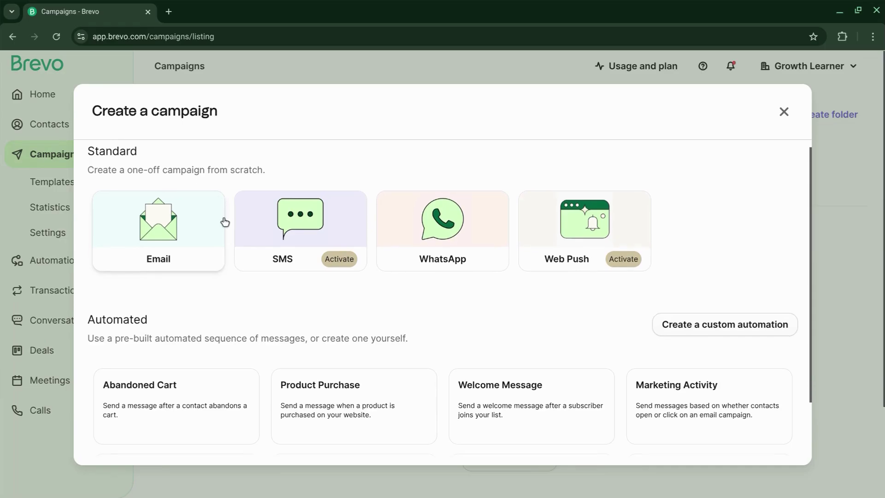
scroll(212, 256, down, 1)
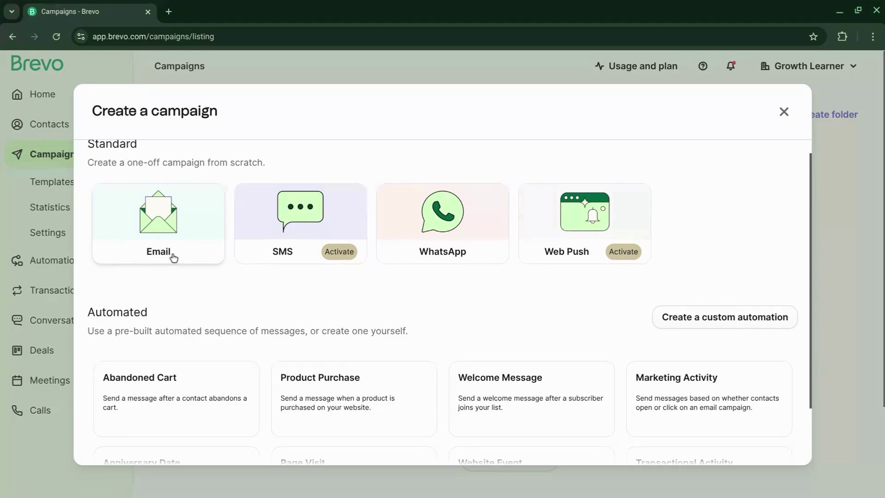
click(198, 257)
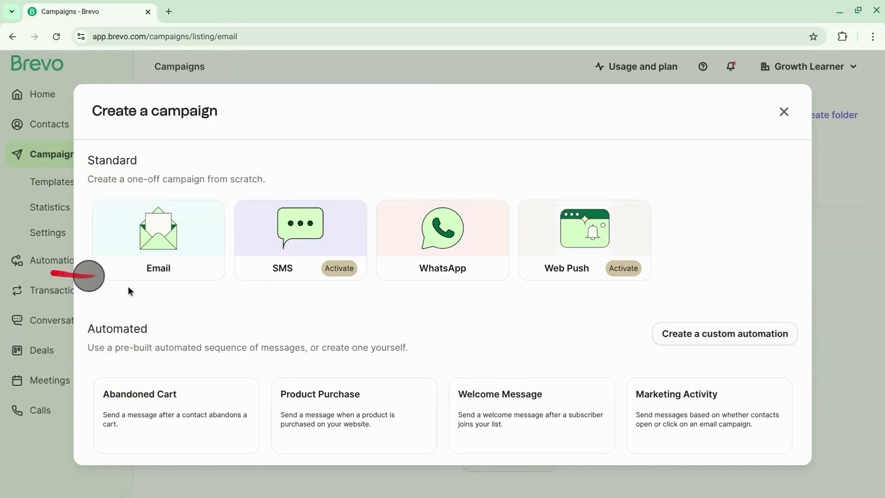
click(167, 241)
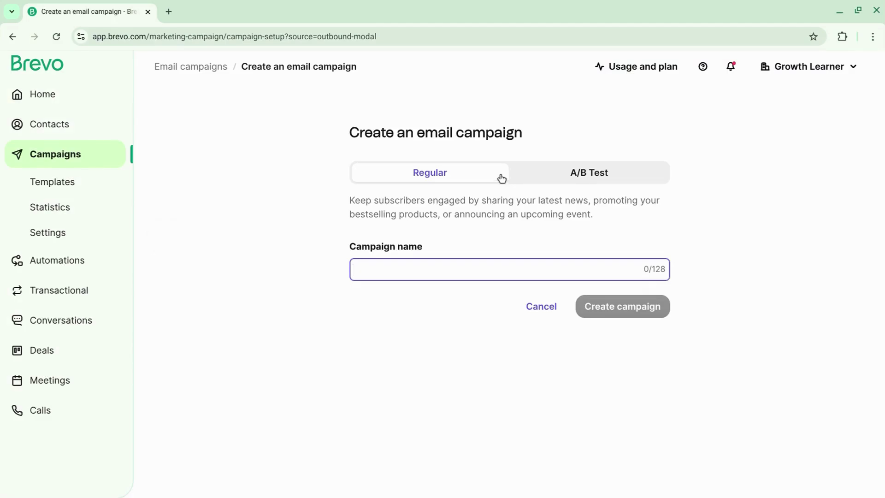
click(557, 177)
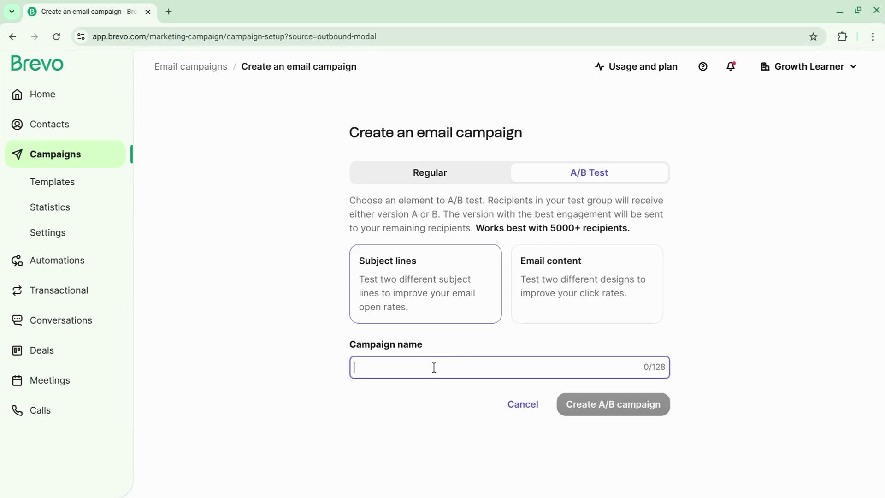
text(Tes)
click(453, 396)
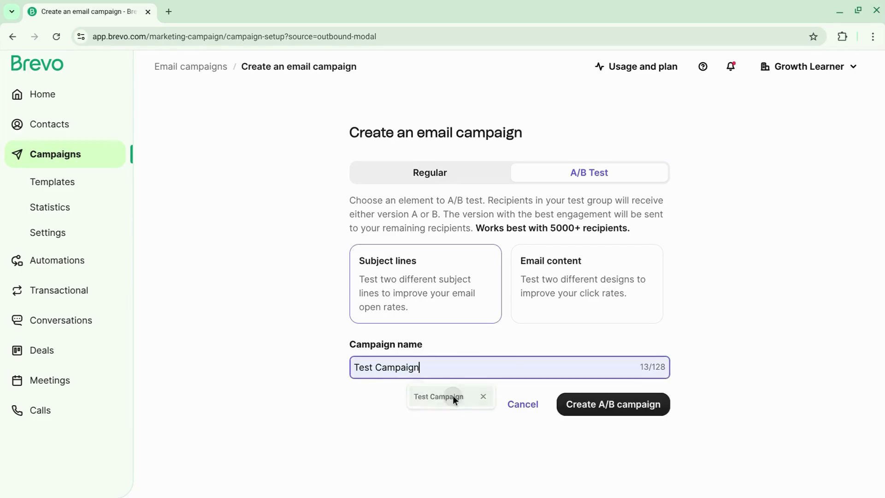
click(620, 402)
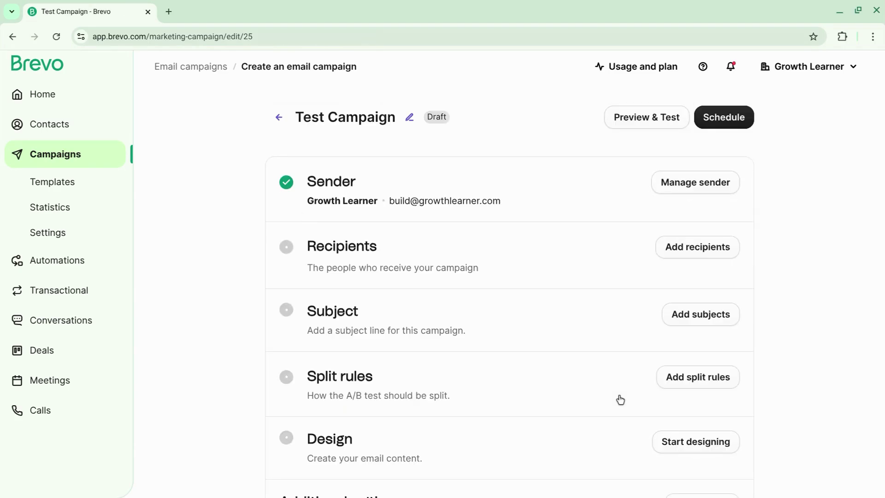
- Search the recipient lists for "social", add the Social Media Tools #9 list as recipients, and save
click(713, 256)
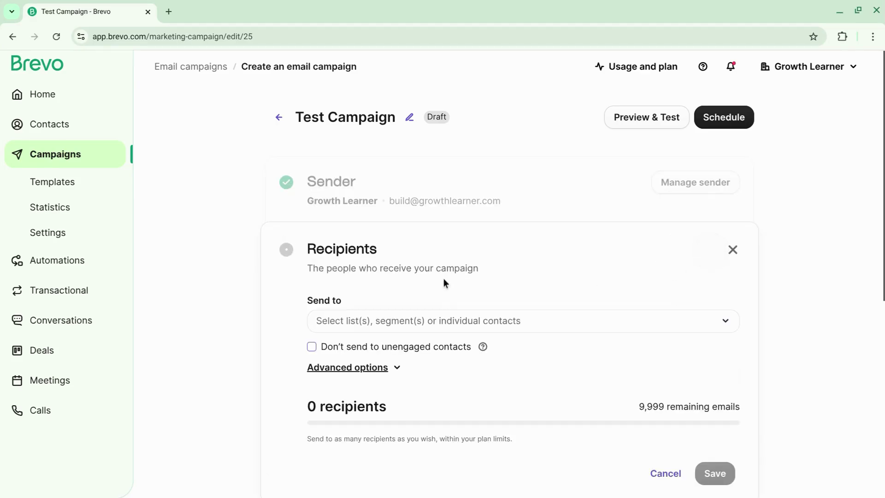
click(434, 323)
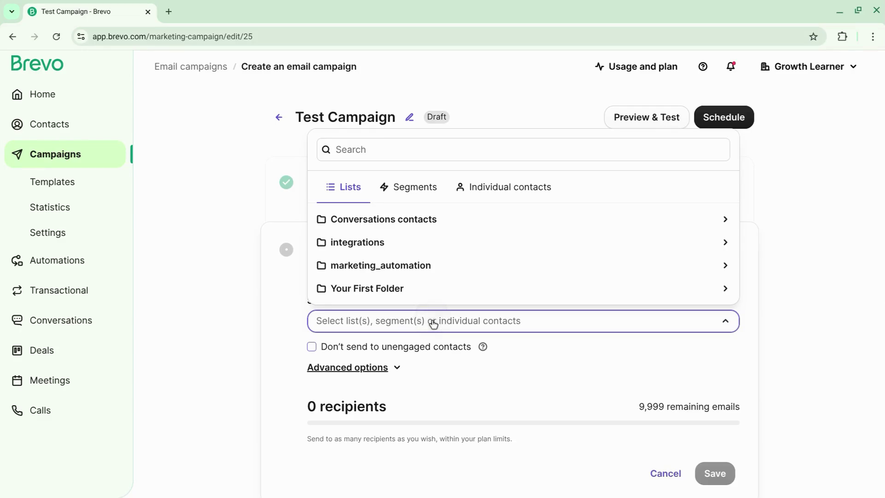
click(421, 151)
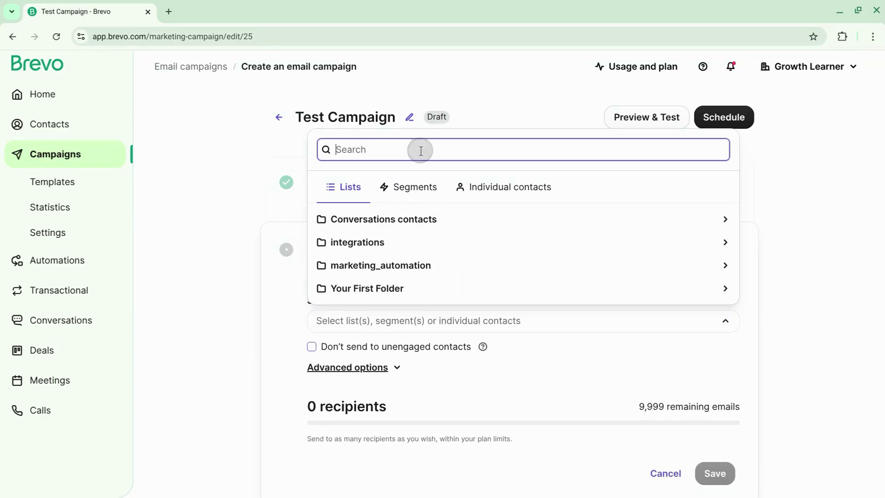
text(social)
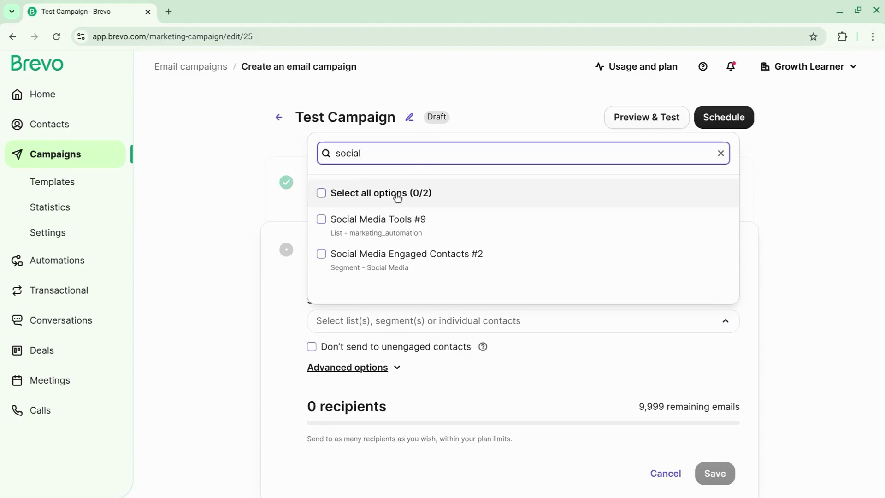
click(404, 224)
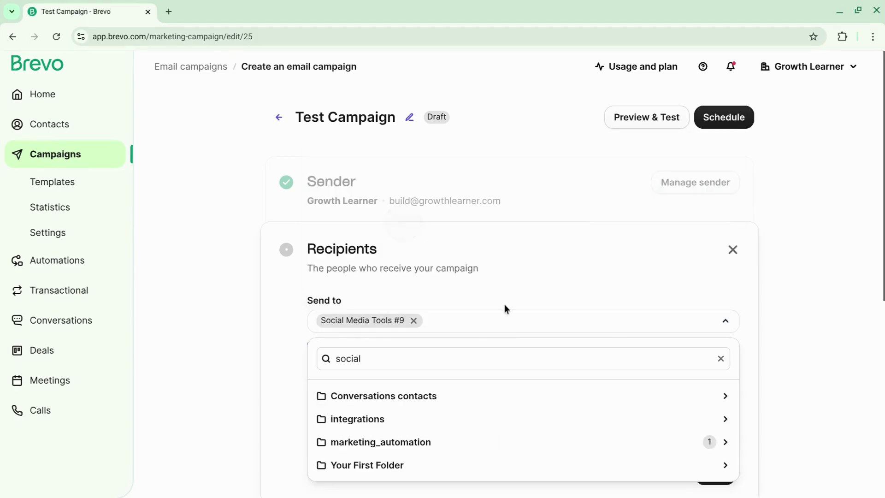
scroll(504, 304, down, 3)
click(503, 180)
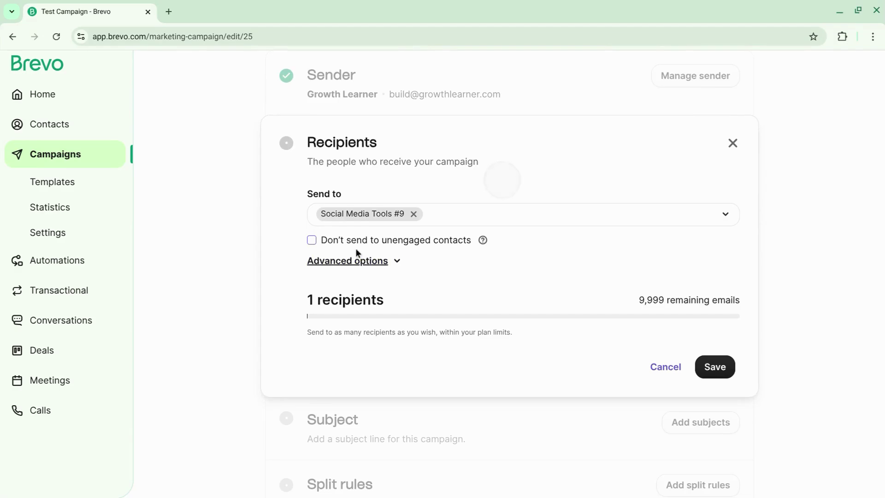
scroll(452, 302, down, 3)
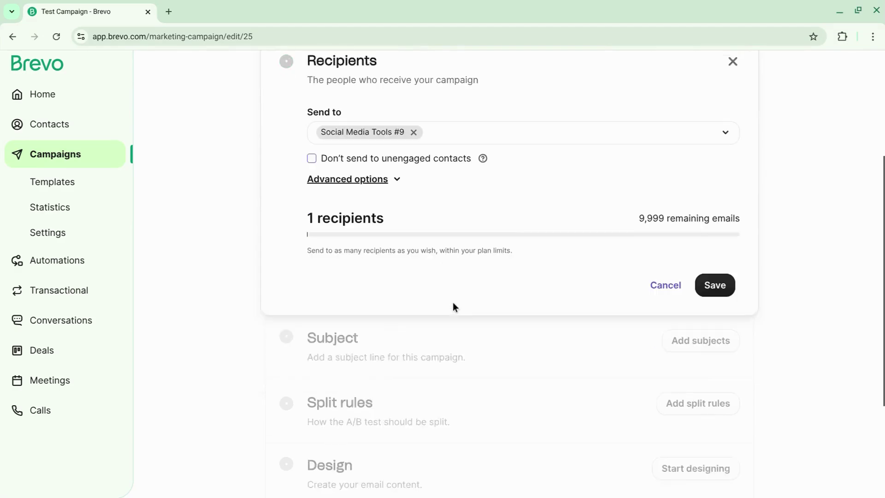
click(720, 234)
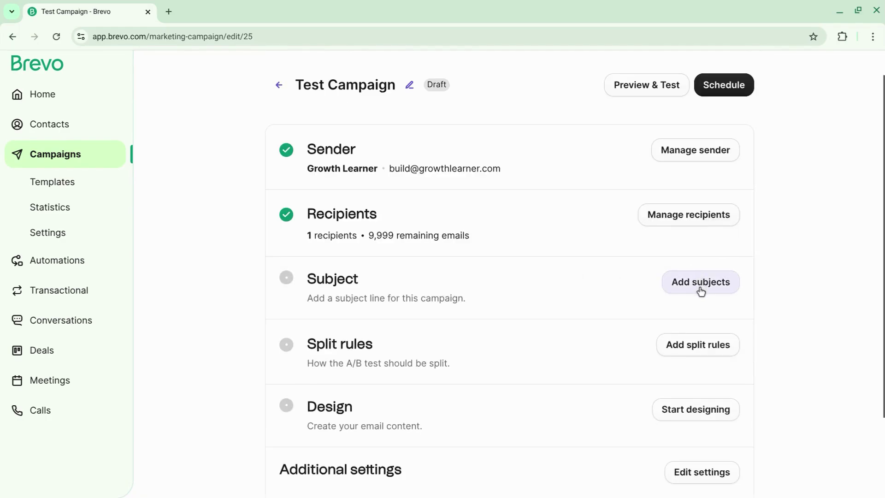
- Fill subject line A with an AI-generated suggestion for the topic "AI assistant feature to create marketing automation campaigns"
click(698, 286)
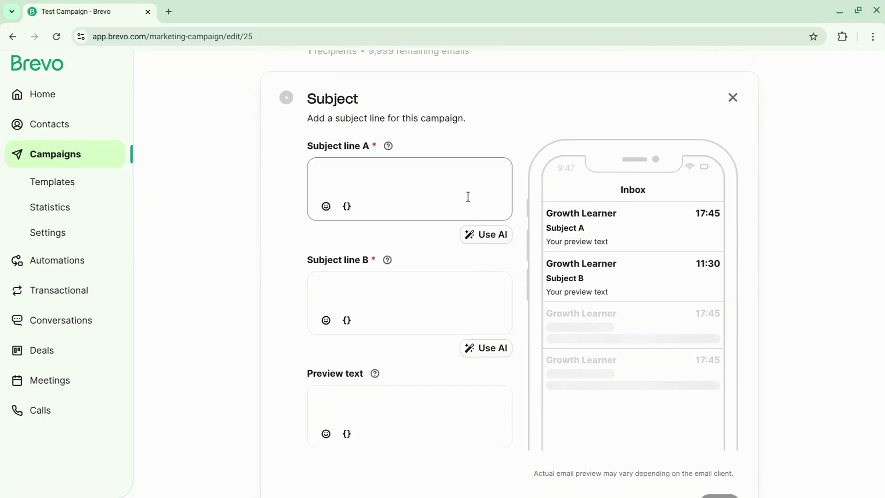
click(482, 239)
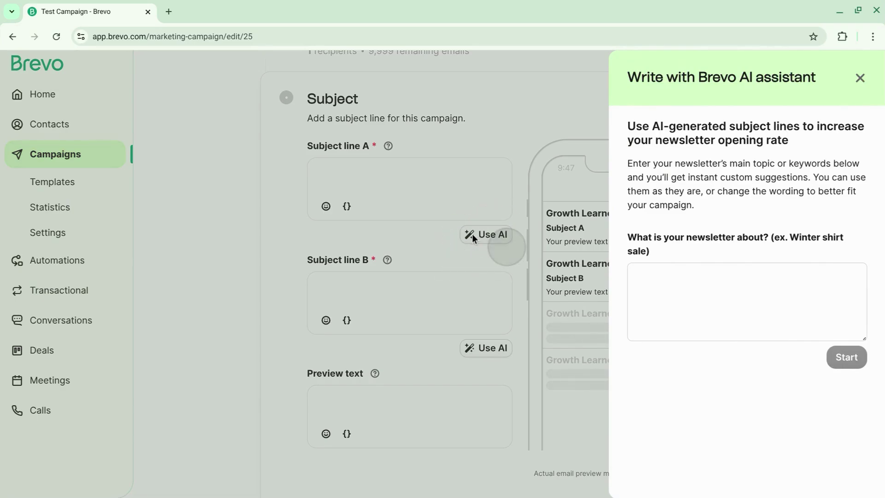
click(692, 280)
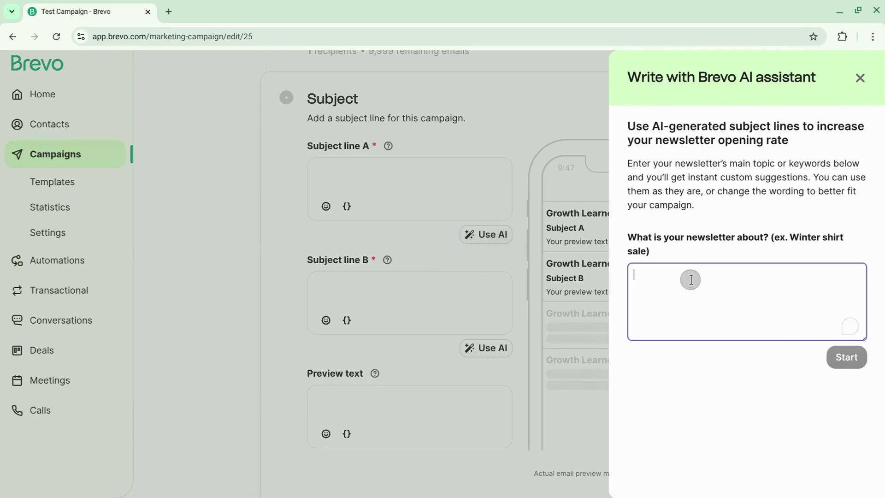
text(AI assistant feature to create marketing automation campaigns)
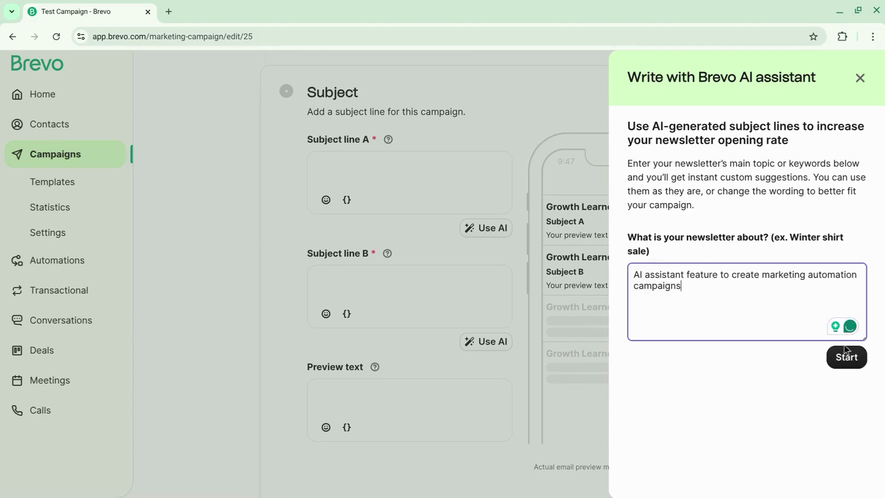
click(854, 362)
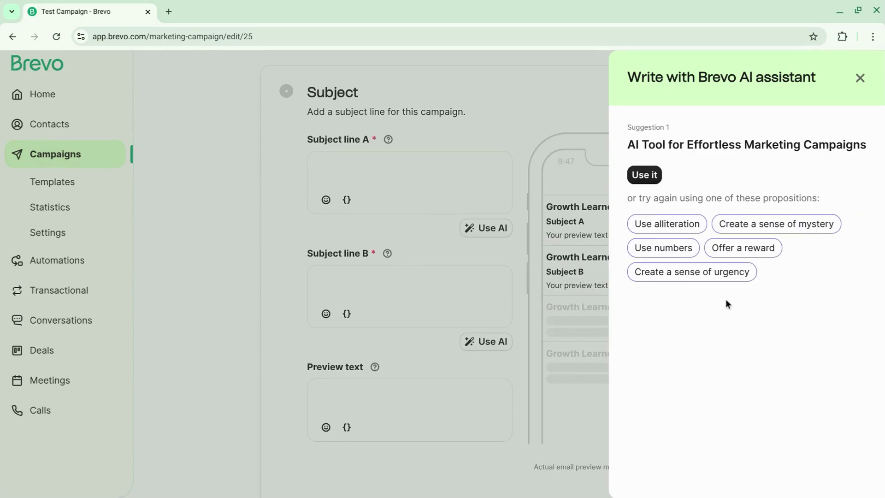
click(644, 175)
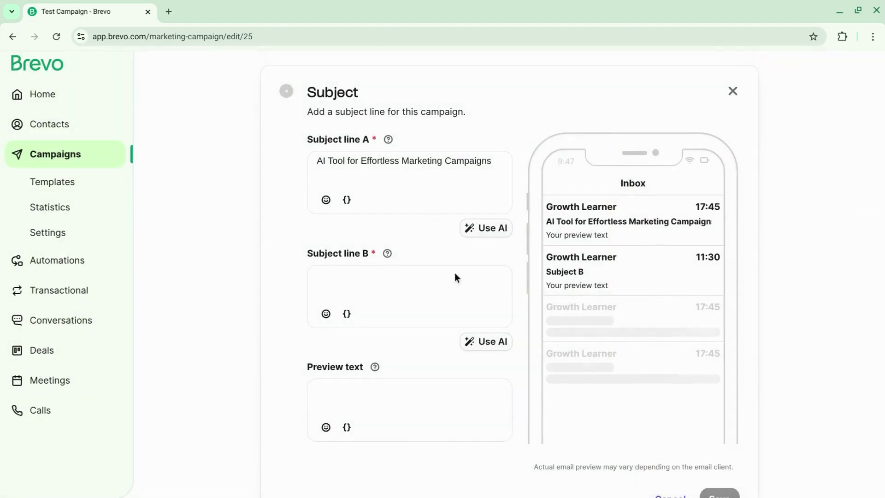
- Fill subject line B with an AI suggestion, reusing the topic "AI assistant feature to create marketing automation campaigns"
click(485, 343)
click(704, 300)
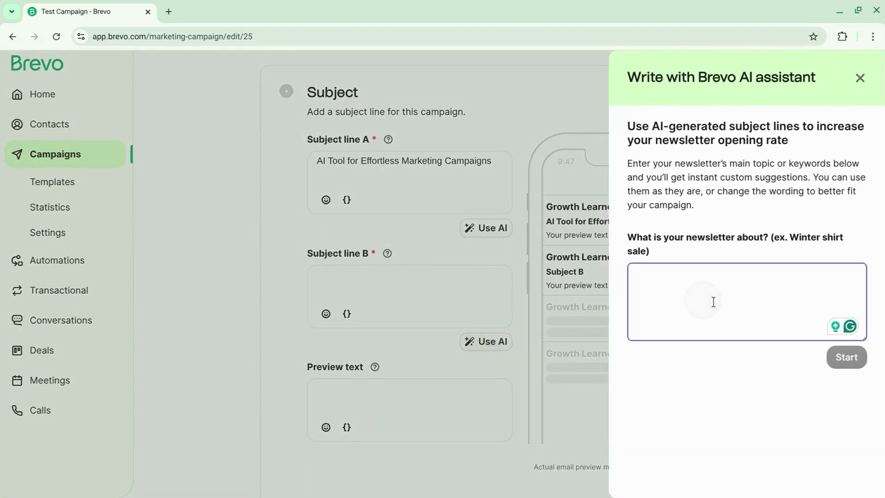
text(AI assistant feature to create marketing automation campaigns)
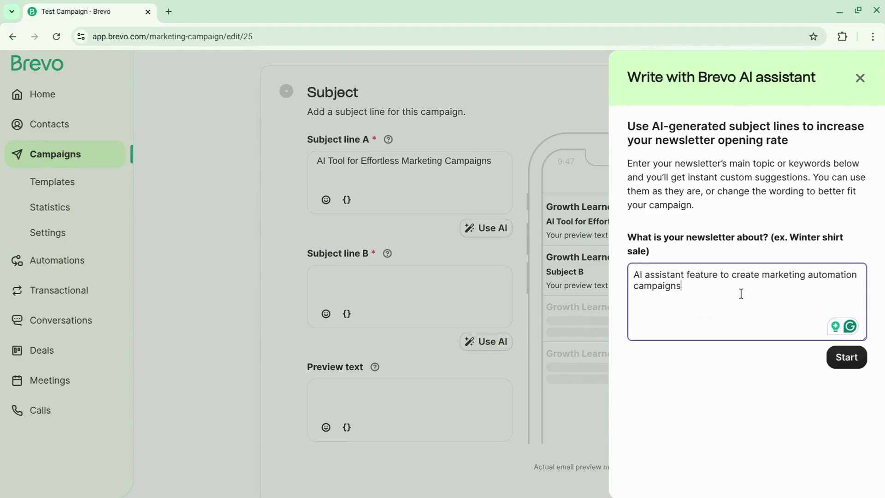
click(846, 357)
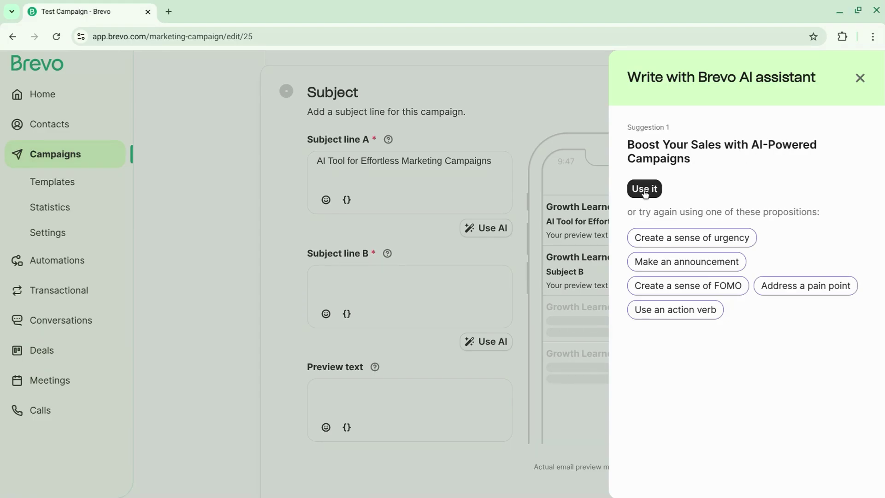
click(645, 190)
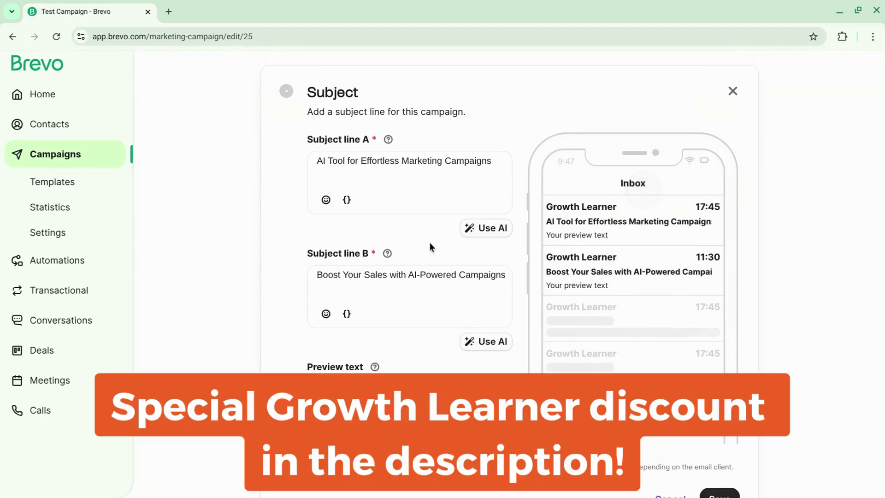
- Check the variable options for subject line B, leave the preview text empty, and save both subject lines
scroll(430, 242, down, 1)
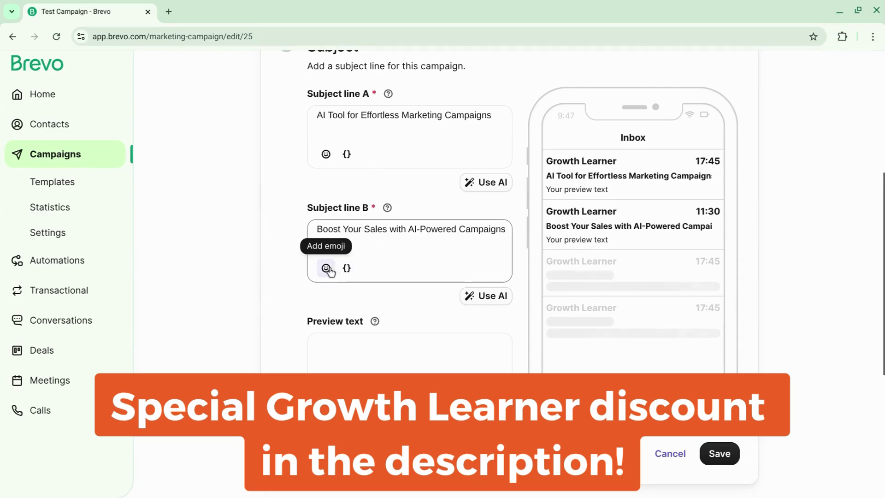
click(347, 269)
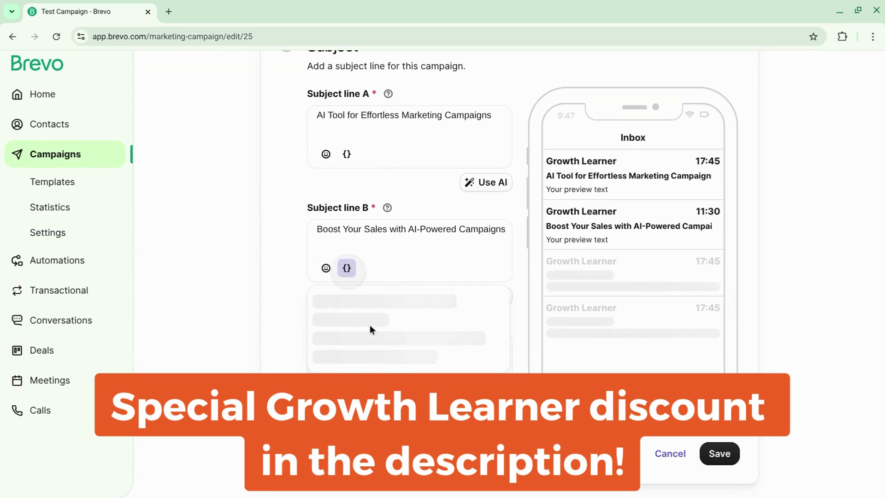
click(278, 270)
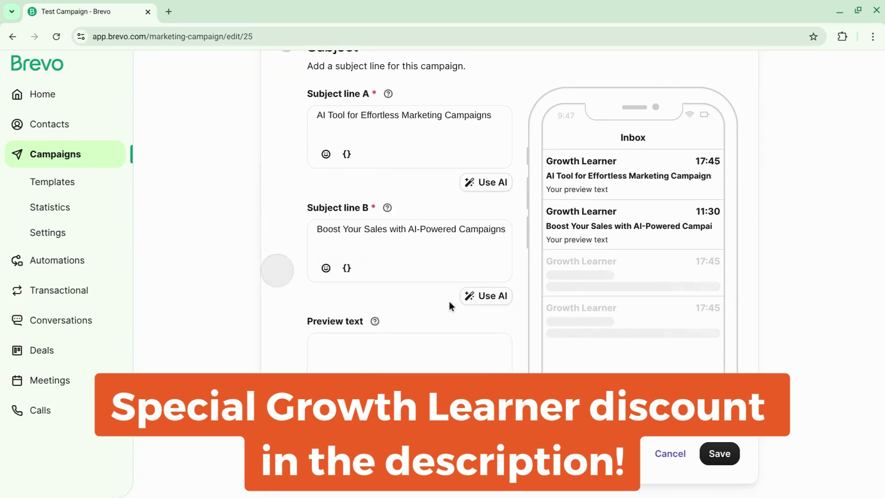
scroll(449, 300, down, 2)
scroll(694, 271, up, 1)
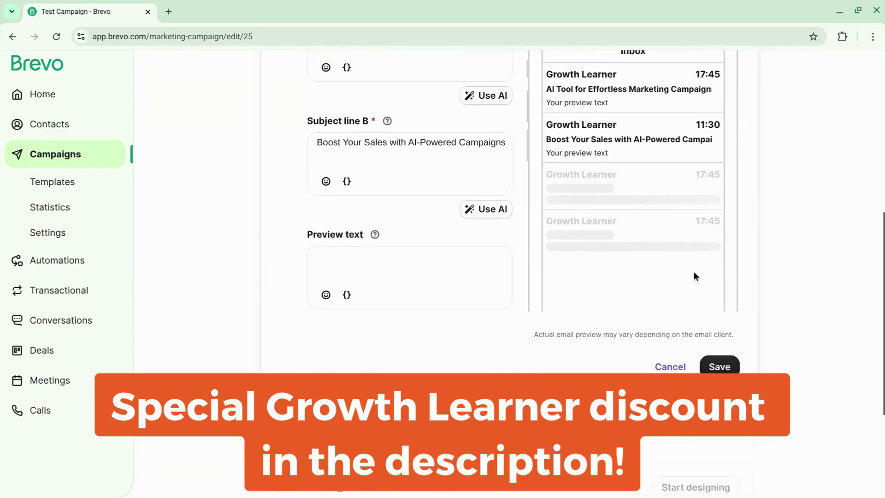
click(717, 389)
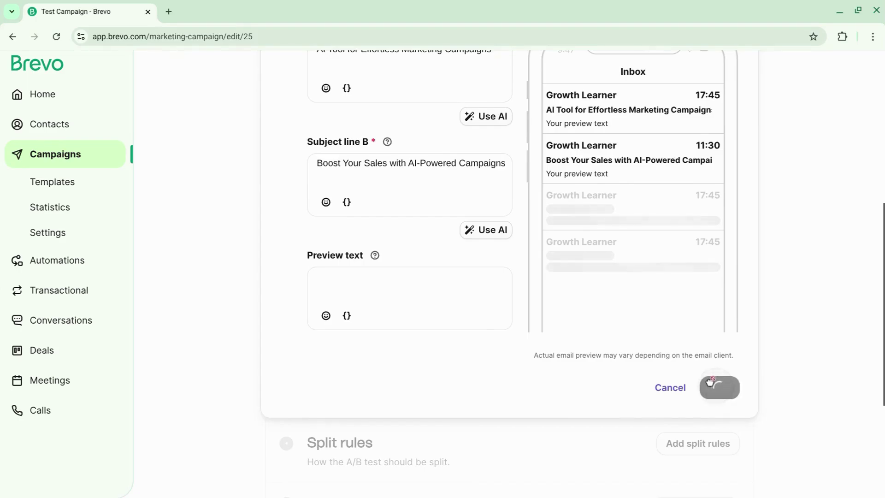
- Add split rules with test groups of 34% for version A, 34% for version B and 32% for the winning version
scroll(510, 287, down, 3)
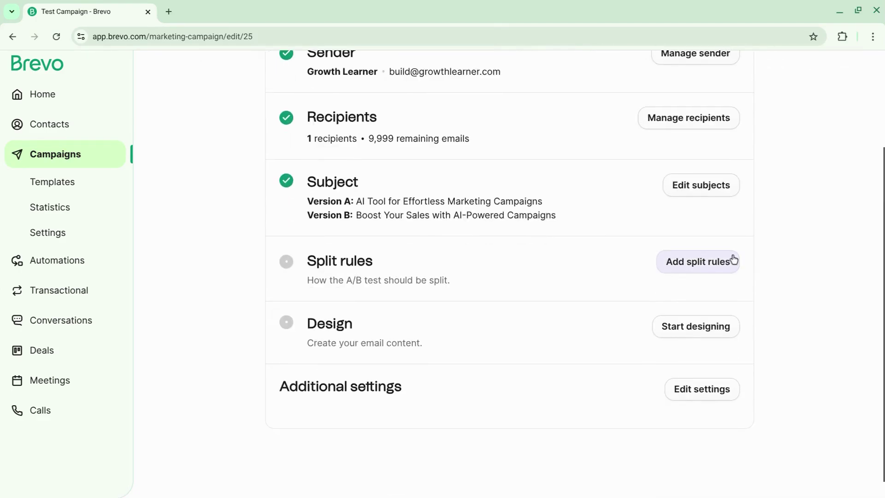
click(691, 264)
scroll(610, 263, down, 5)
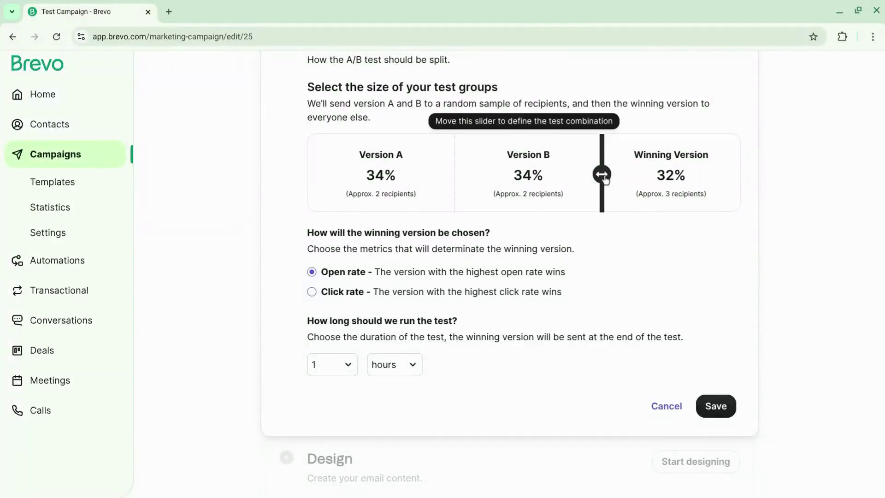
mouse_move(602, 175)
mouse_down()
mouse_move(586, 176)
mouse_move(630, 182)
mouse_move(596, 186)
mouse_up()
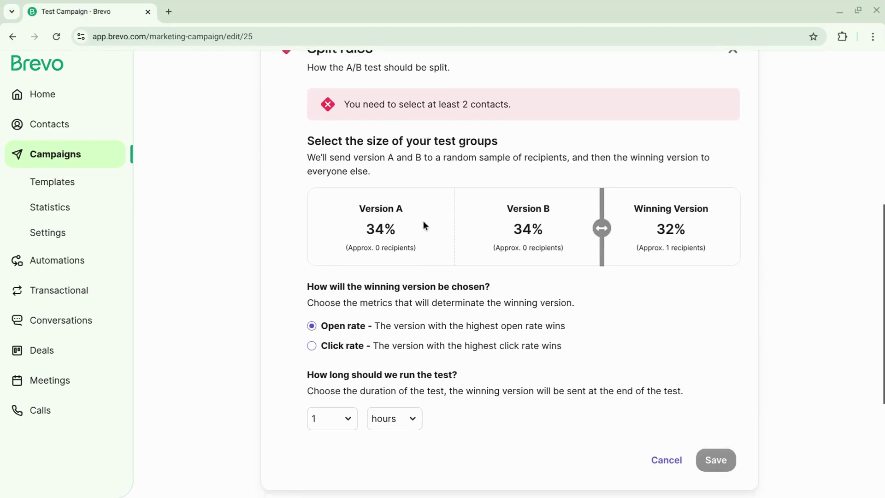
- Review the winning metric options in the split rules and try a test duration of 3 days
scroll(422, 221, down, 2)
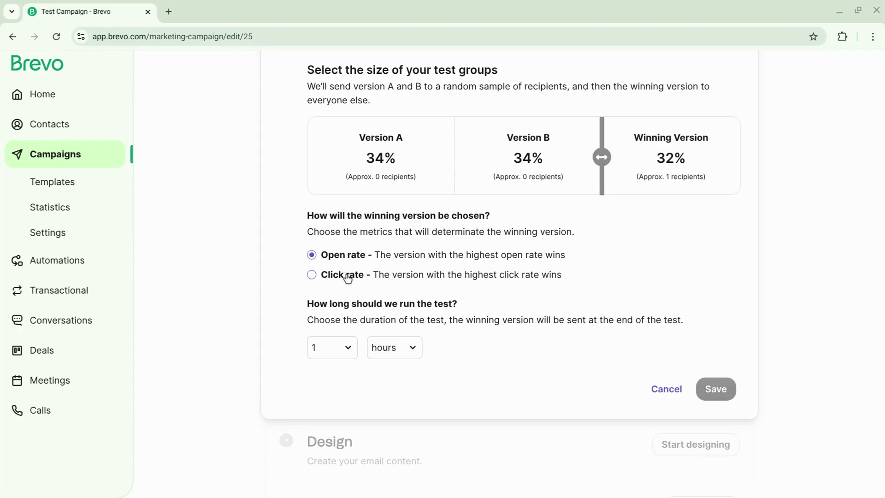
scroll(392, 279, down, 3)
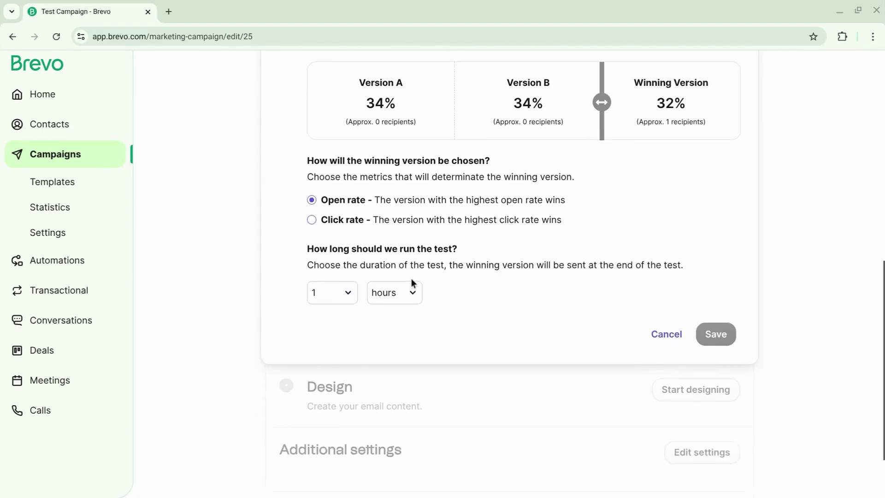
scroll(413, 211, up, 1)
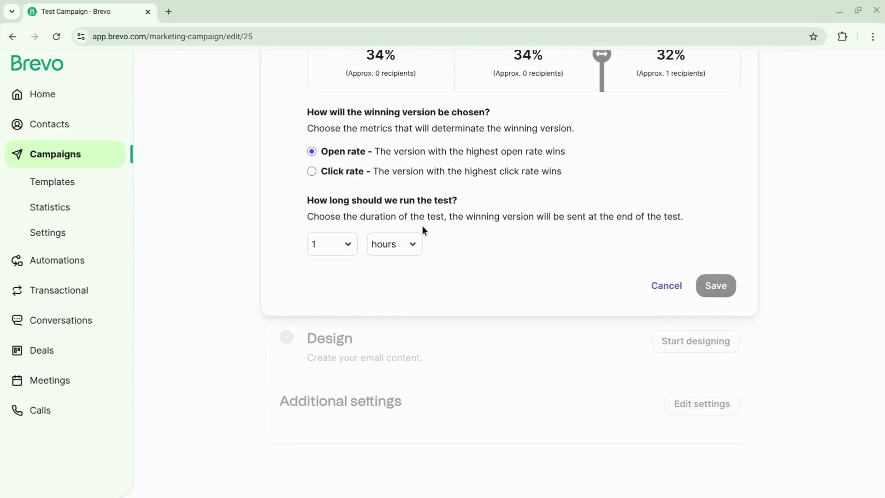
scroll(460, 229, up, 1)
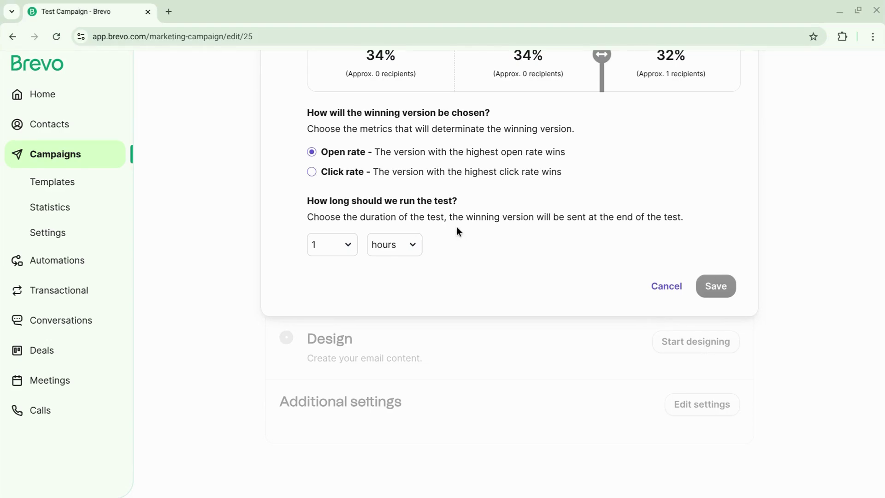
scroll(495, 246, up, 1)
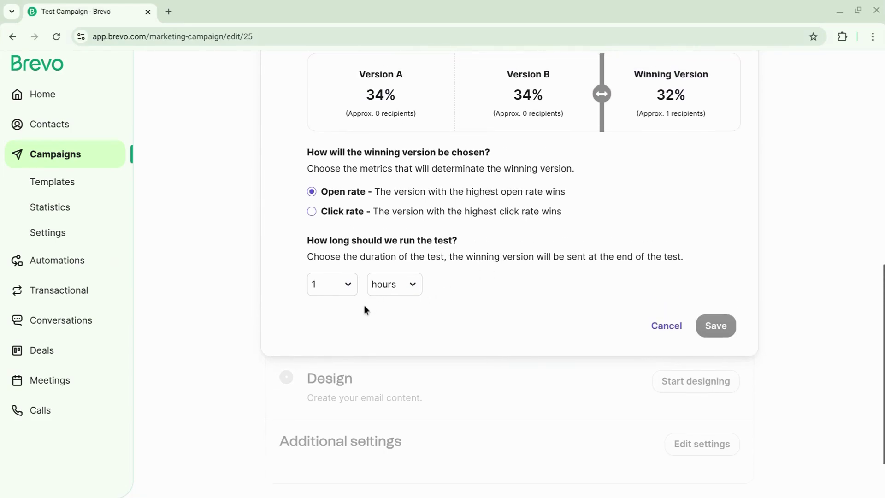
click(341, 284)
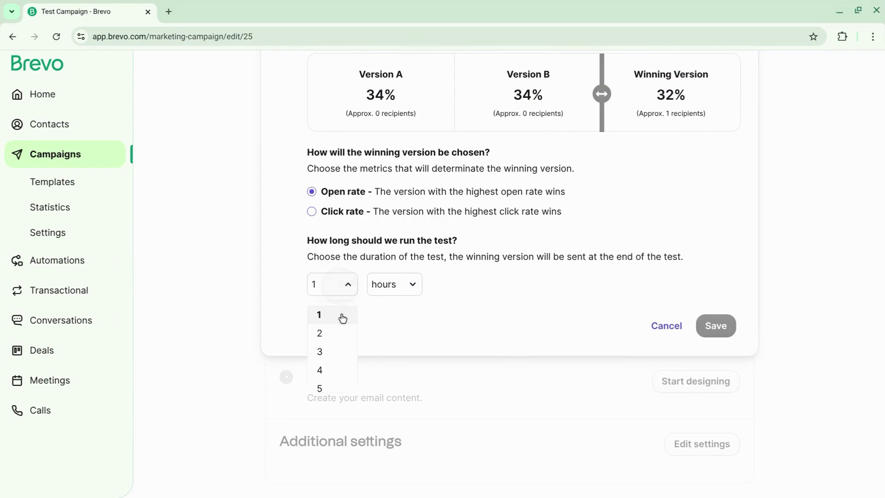
click(338, 353)
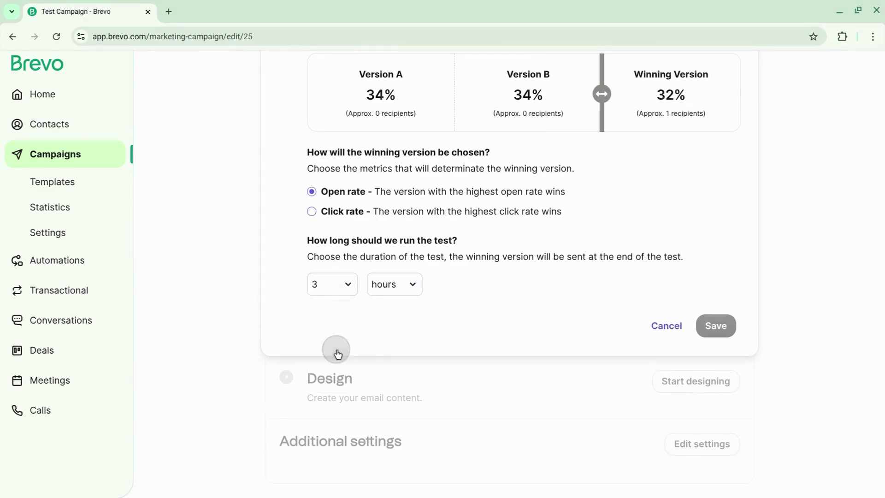
click(399, 290)
click(394, 337)
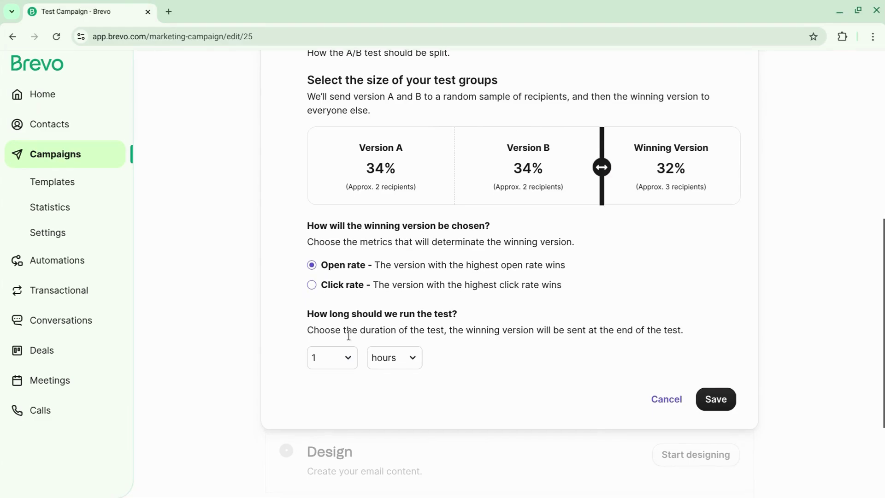
- Check the other test duration options, leave the duration at 1 hour, and save the split rules
click(346, 360)
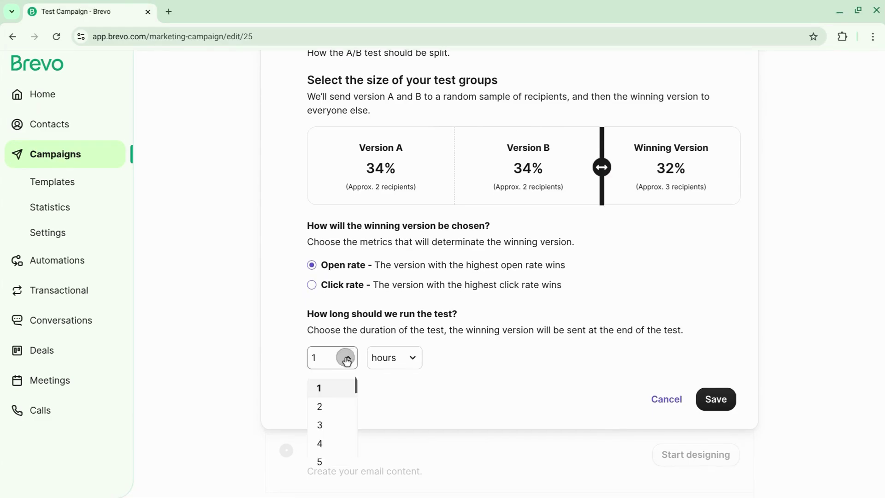
scroll(338, 423, down, 1)
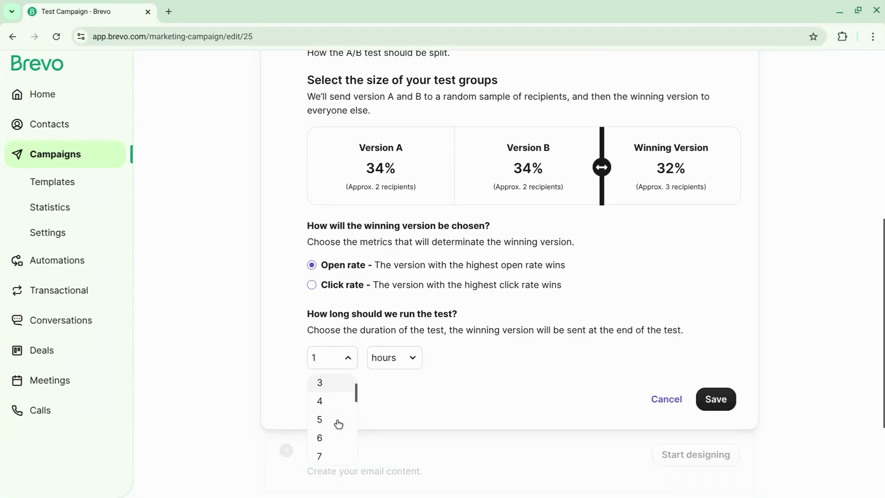
scroll(338, 423, down, 2)
click(392, 364)
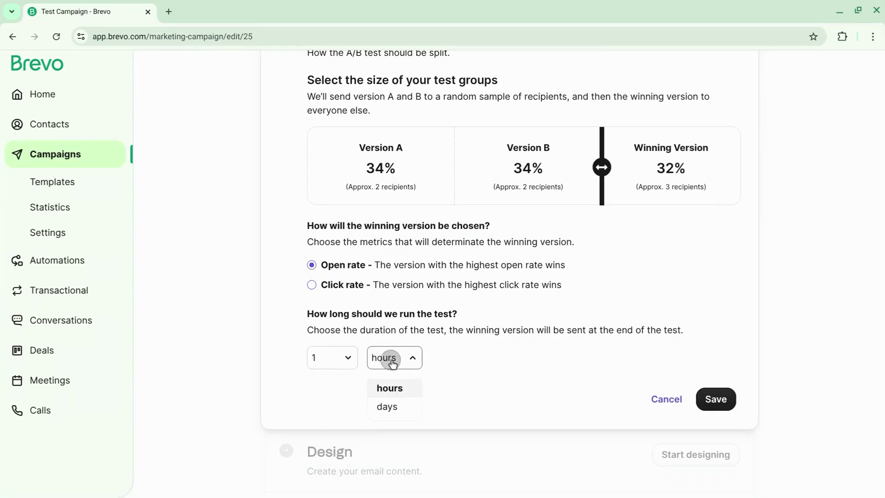
click(385, 405)
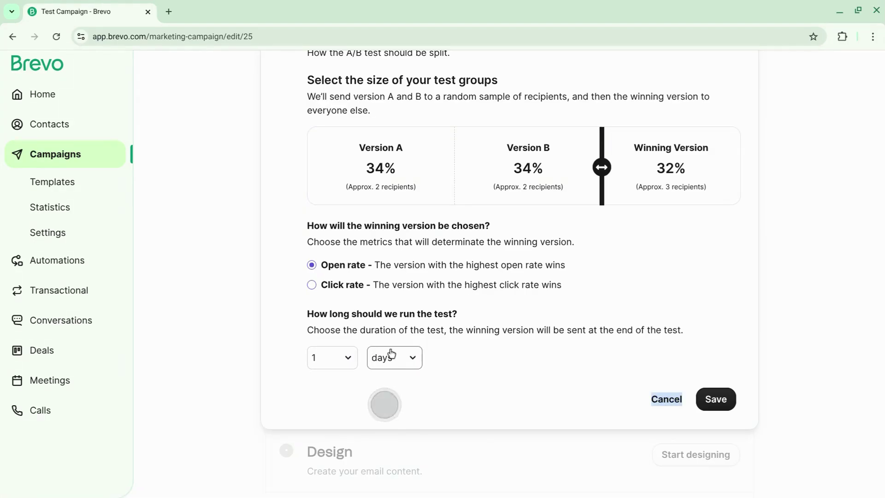
click(391, 355)
click(385, 387)
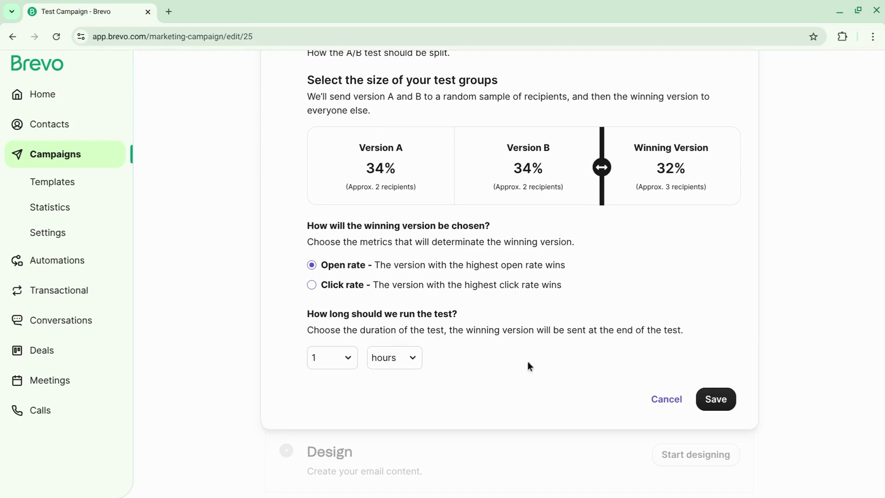
click(716, 400)
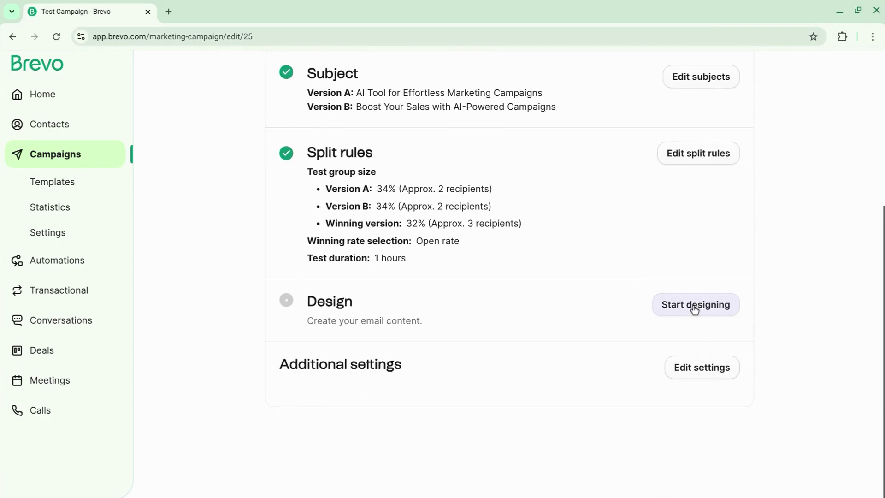
- Start designing the campaign email from the "Sell a product" layout and look through its content
click(693, 307)
scroll(420, 224, up, 3)
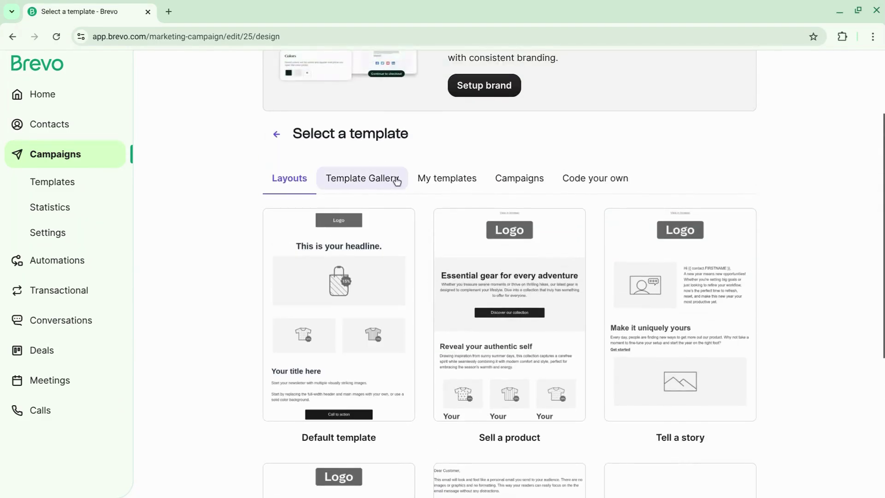
scroll(422, 223, up, 2)
scroll(414, 295, down, 2)
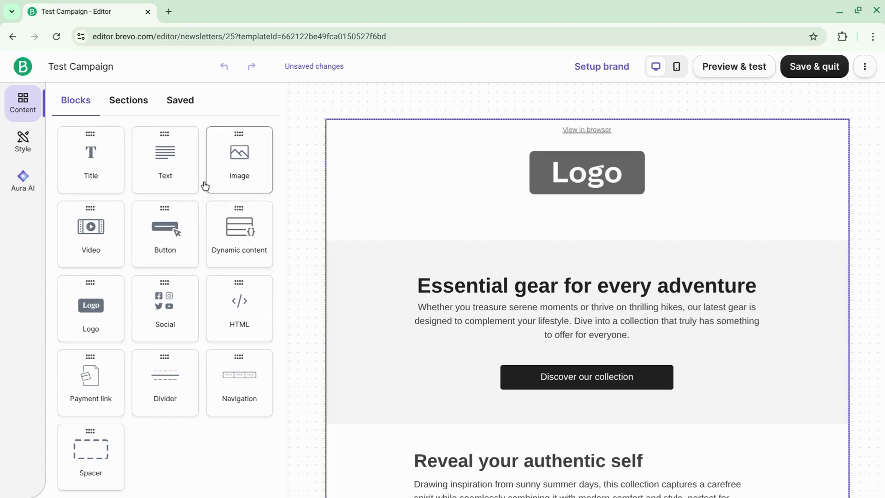
scroll(541, 207, down, 3)
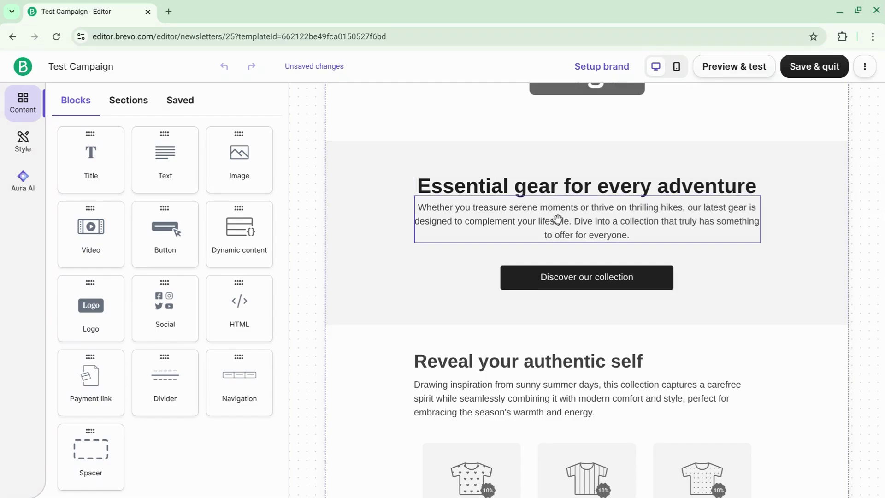
scroll(530, 277, down, 5)
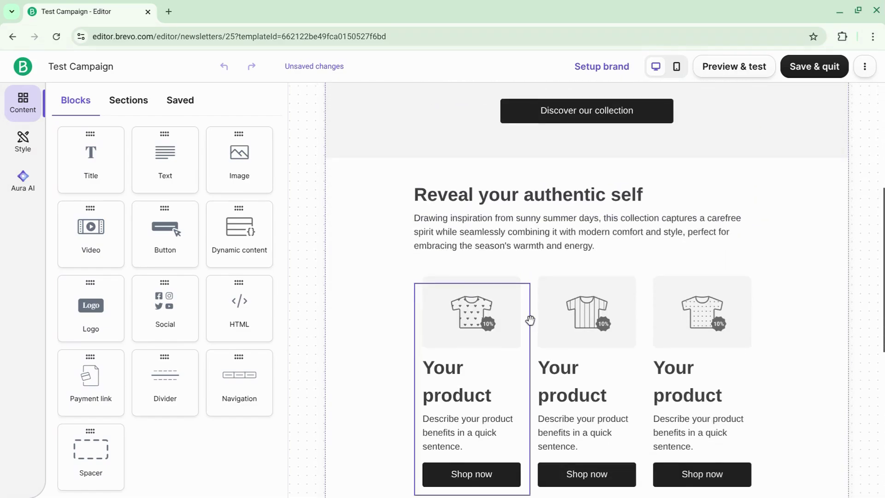
scroll(529, 313, up, 4)
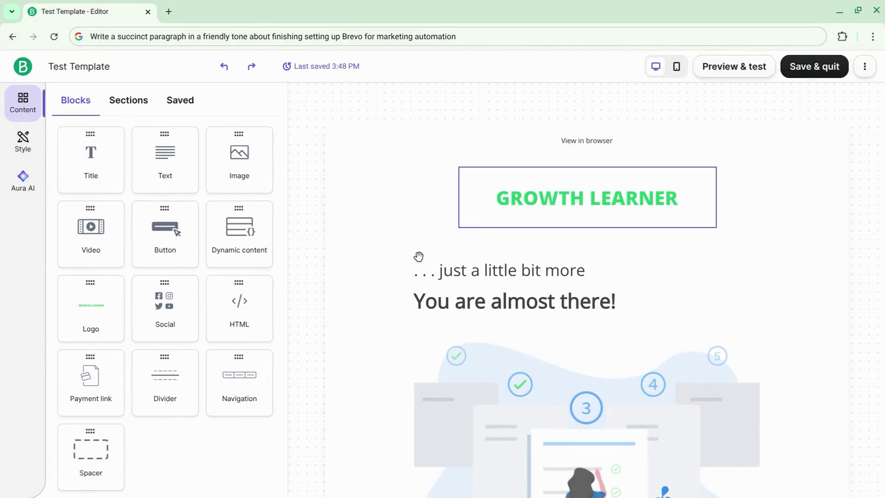
- In the Test Template, replace the greeting word "Dear" below the illustration with "Hi"
scroll(510, 222, down, 20)
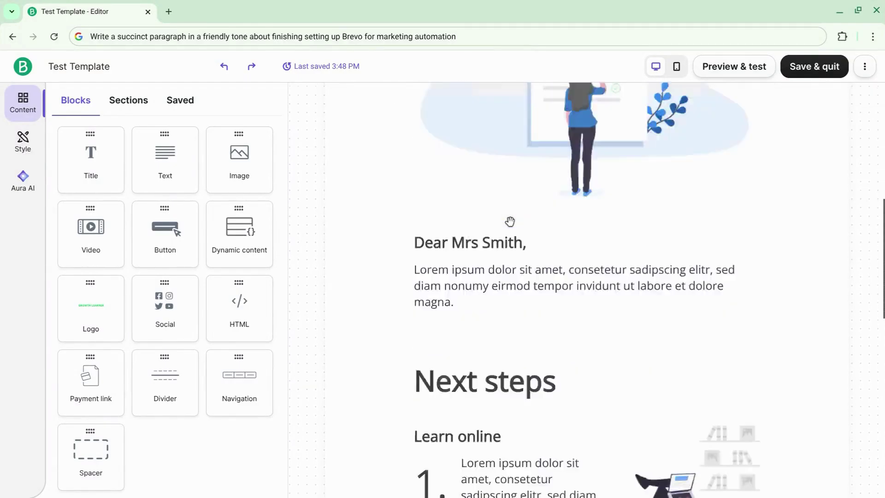
scroll(510, 222, up, 13)
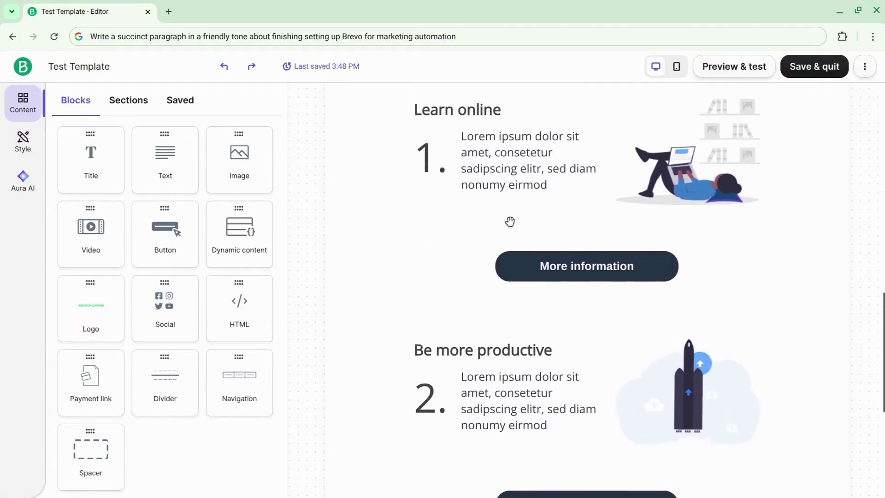
scroll(510, 222, up, 7)
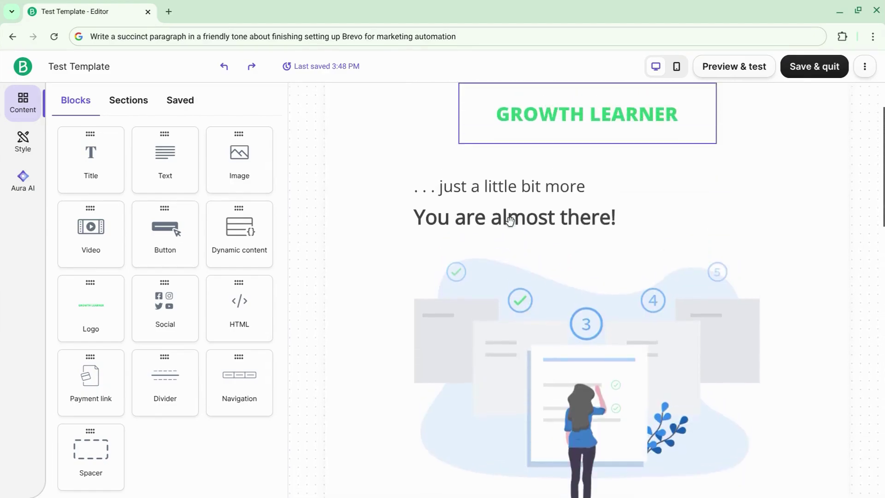
click(483, 199)
scroll(482, 199, down, 9)
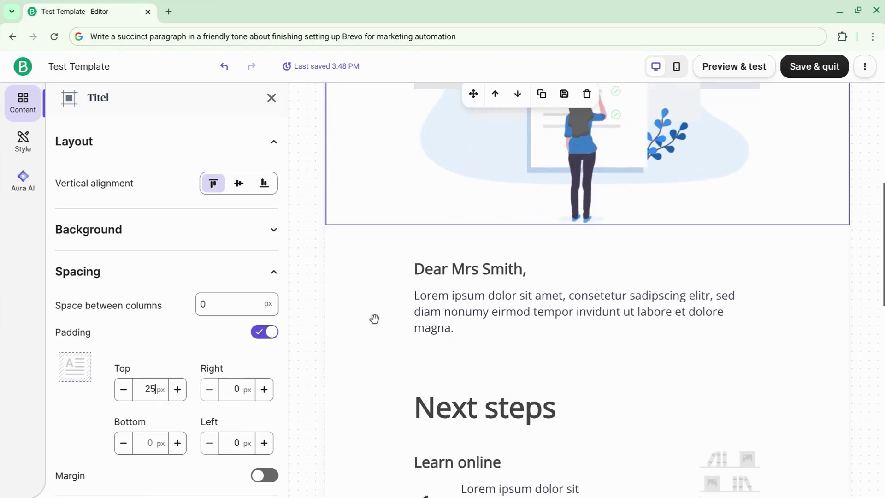
click(433, 269)
double_click(430, 268)
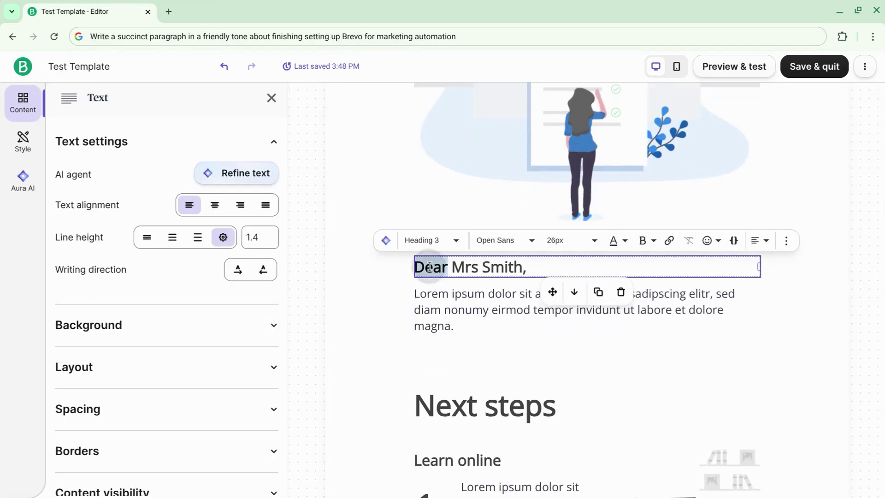
text(Hi)
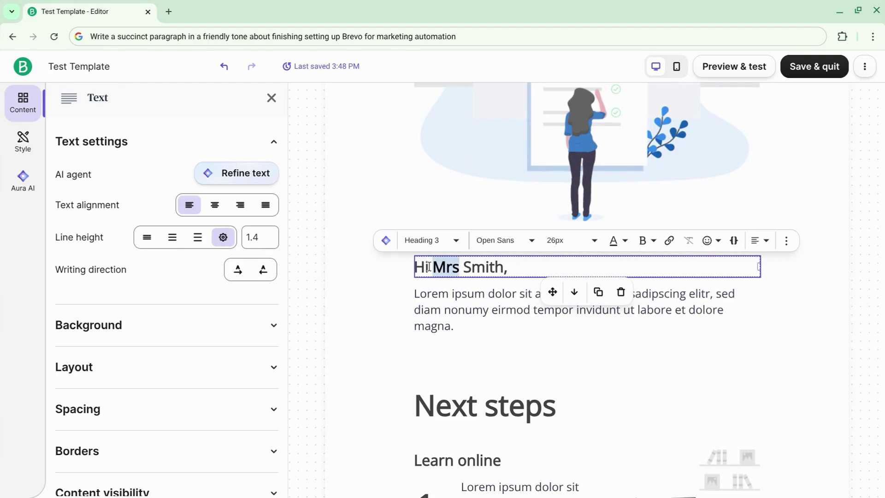
- Replace the placeholder name in the greeting with the contact.FIRSTNAME variable, using "there" as the value if the attribute is empty
key(ctrl+shift+Right)
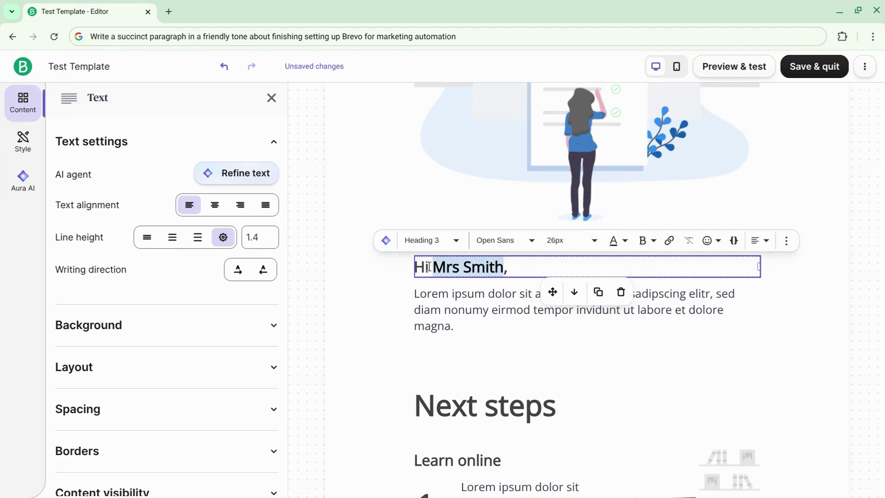
click(734, 241)
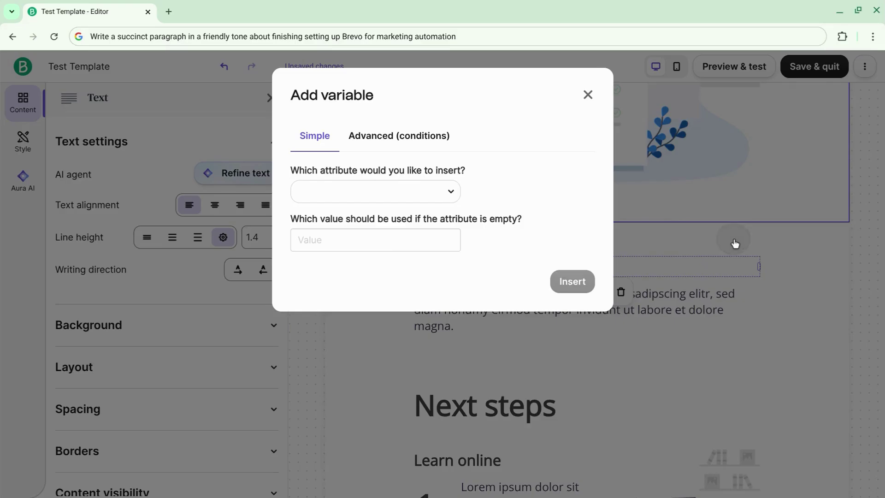
click(417, 193)
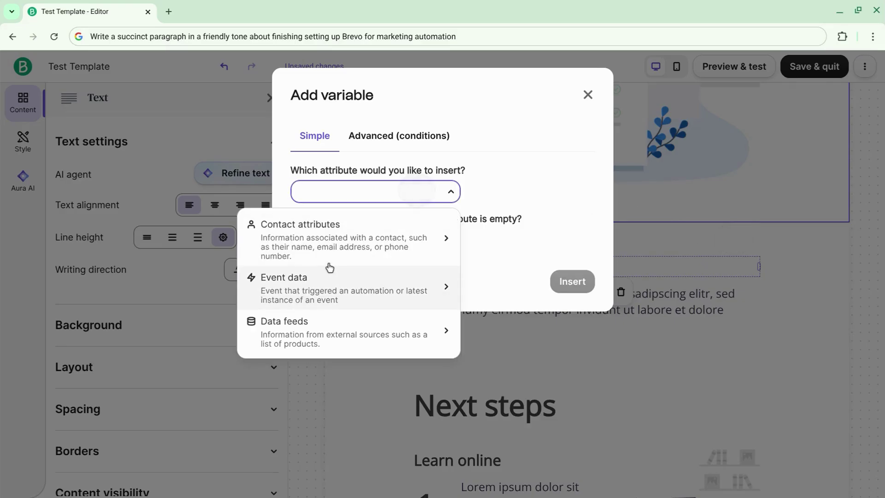
click(360, 237)
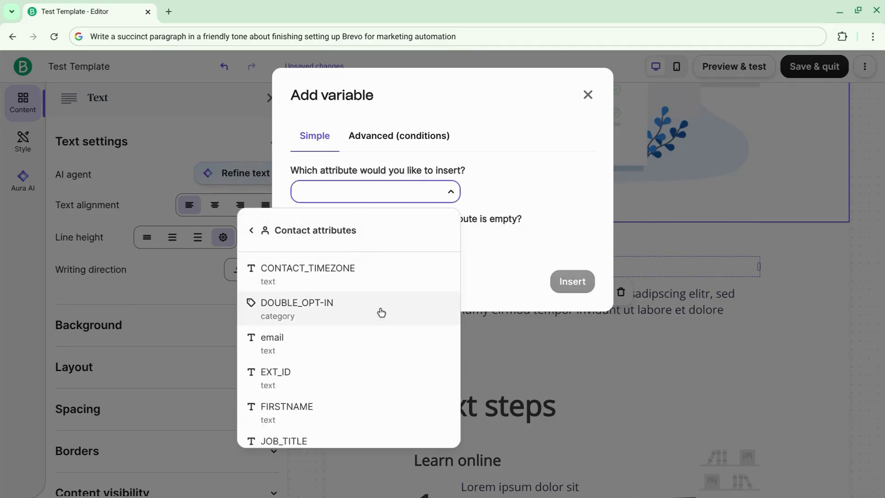
scroll(378, 319, down, 1)
click(341, 366)
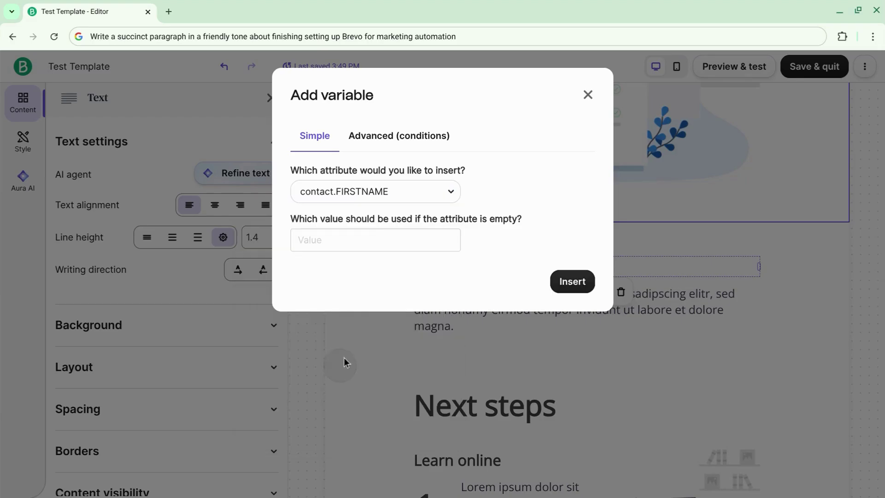
click(390, 238)
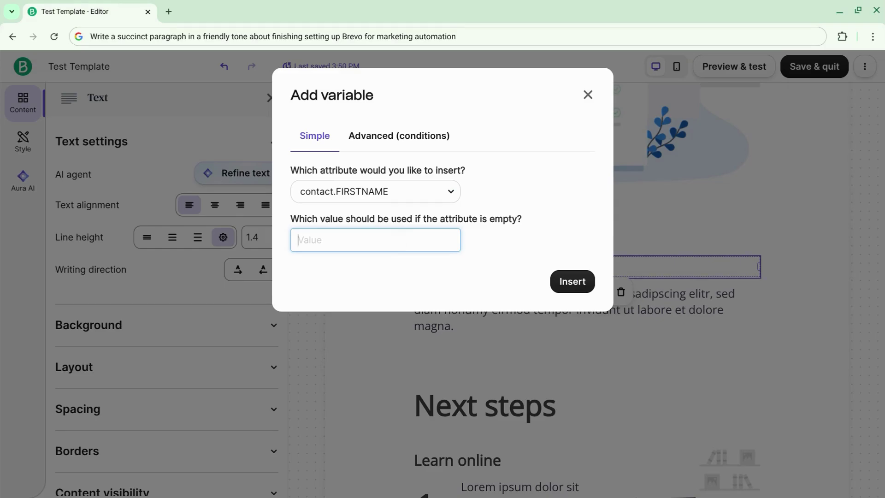
text(there)
click(572, 282)
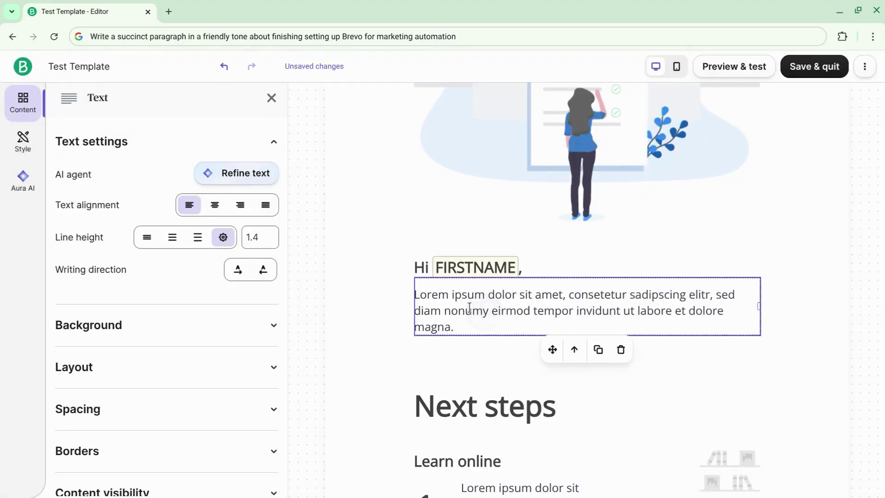
- Have Aura AI generate a succinct paragraph of 2-3 sentences in a friendly tone, encouraging the reader to finish setting up Brevo for marketing automation
key(ctrl+a)
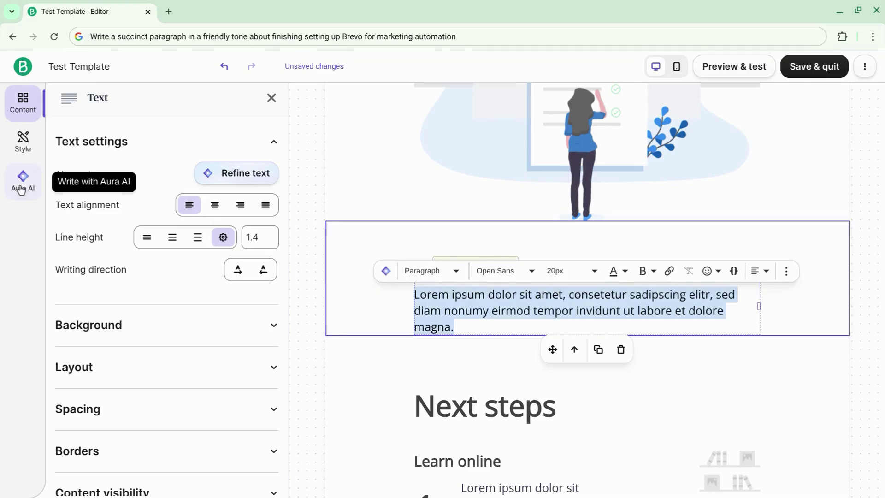
click(20, 189)
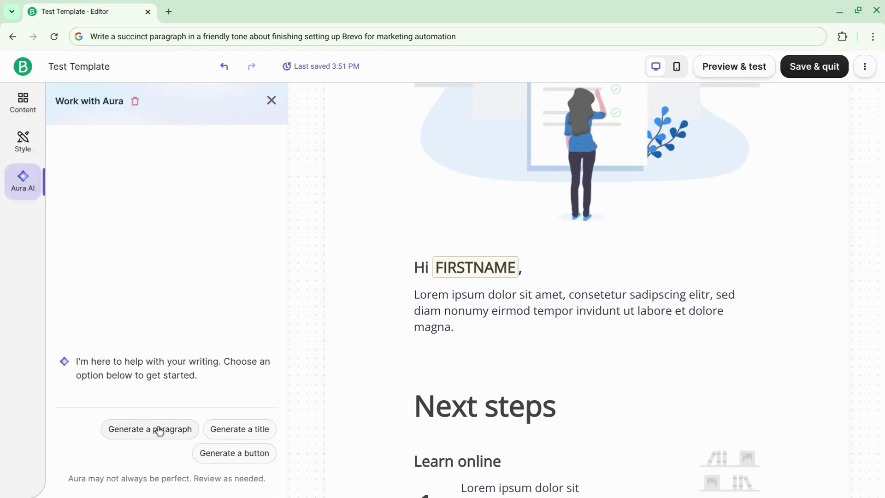
click(156, 437)
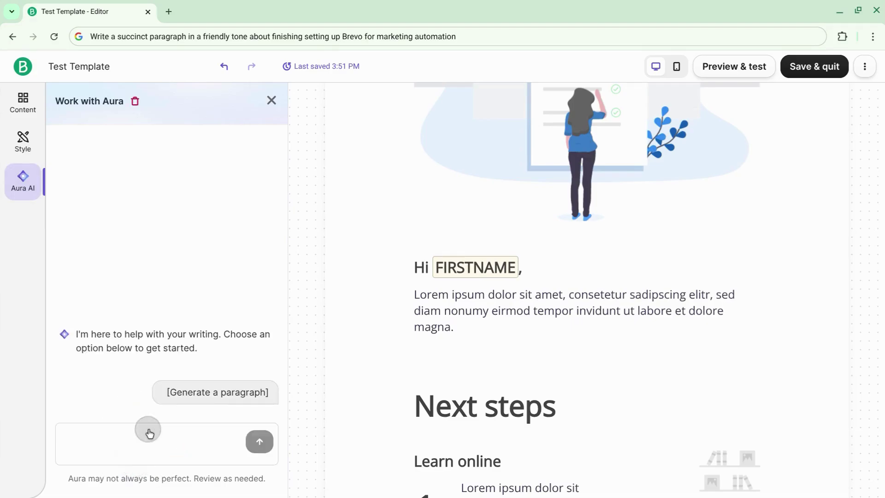
click(154, 438)
key(ctrl+v)
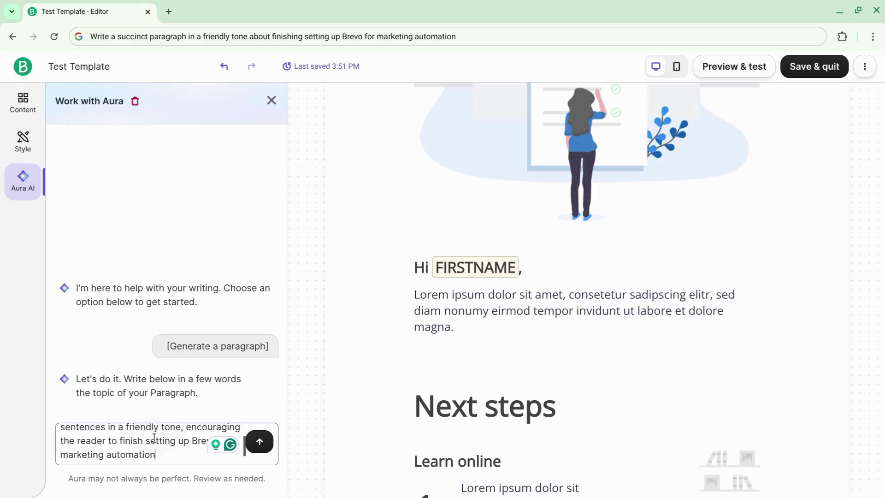
scroll(154, 438, up, 1)
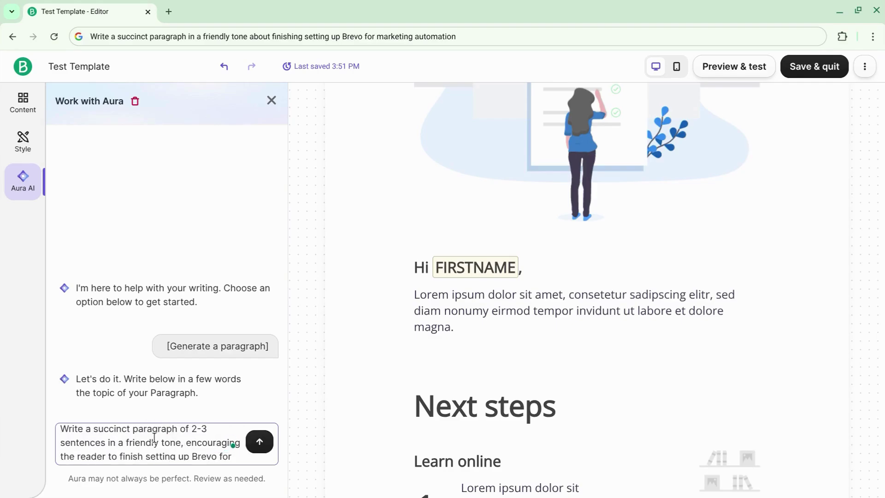
click(258, 443)
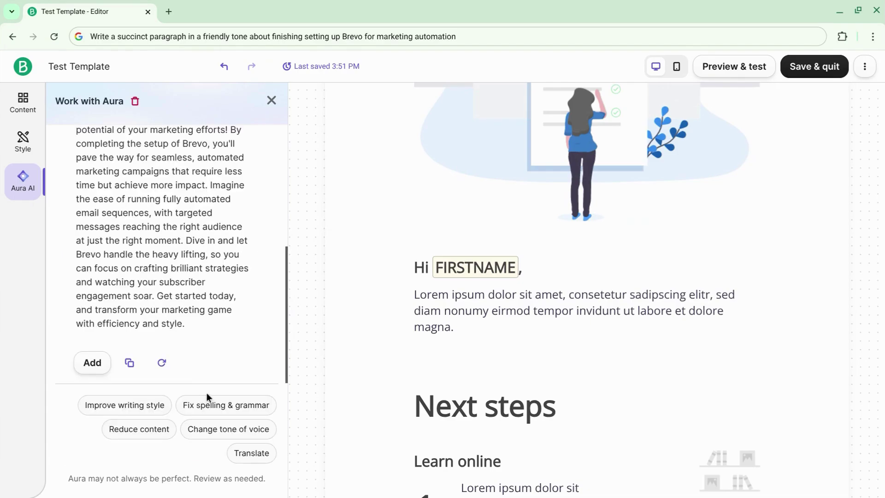
- Replace the placeholder paragraph below the greeting with the generated sentence running from "By completing the setup of Brevo" to "achieve more impact."
scroll(221, 258, up, 4)
scroll(221, 258, up, 1)
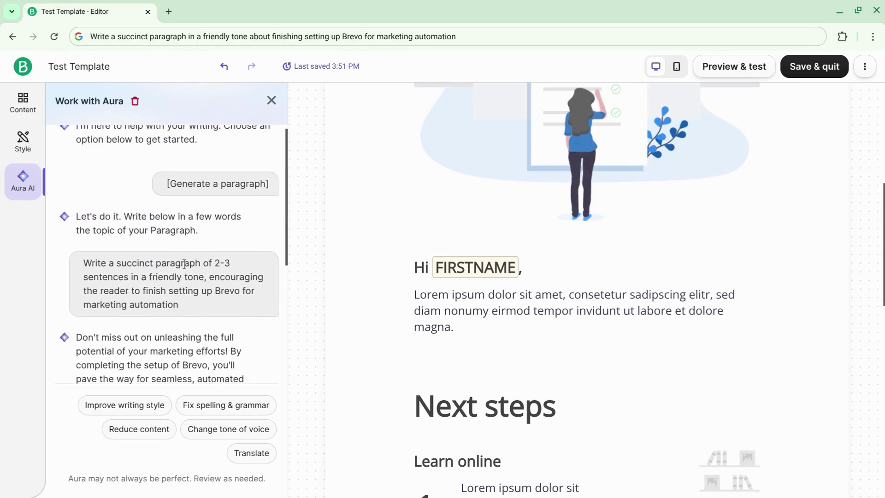
scroll(186, 301, down, 1)
scroll(185, 301, down, 3)
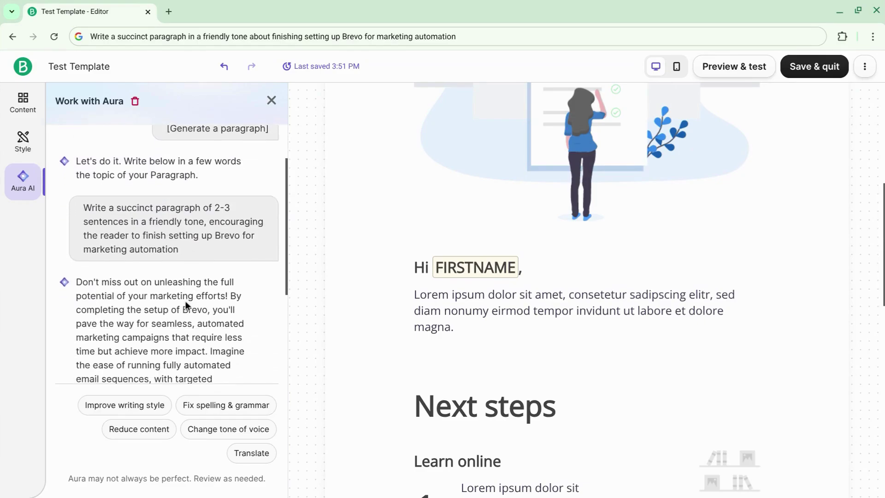
scroll(185, 300, down, 1)
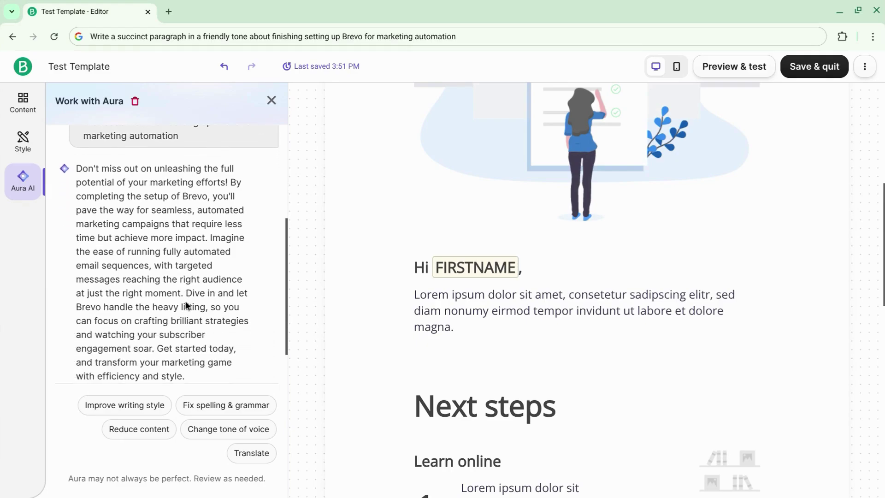
drag(230, 182, 204, 206)
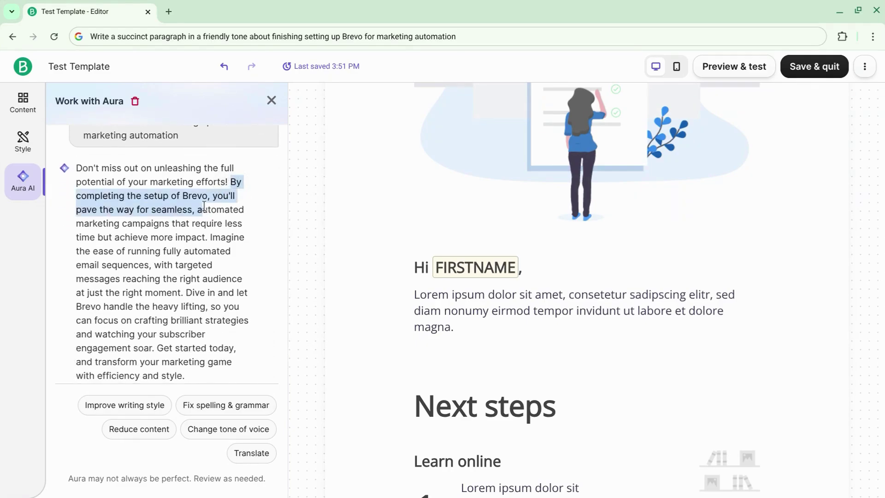
drag(149, 213, 162, 232)
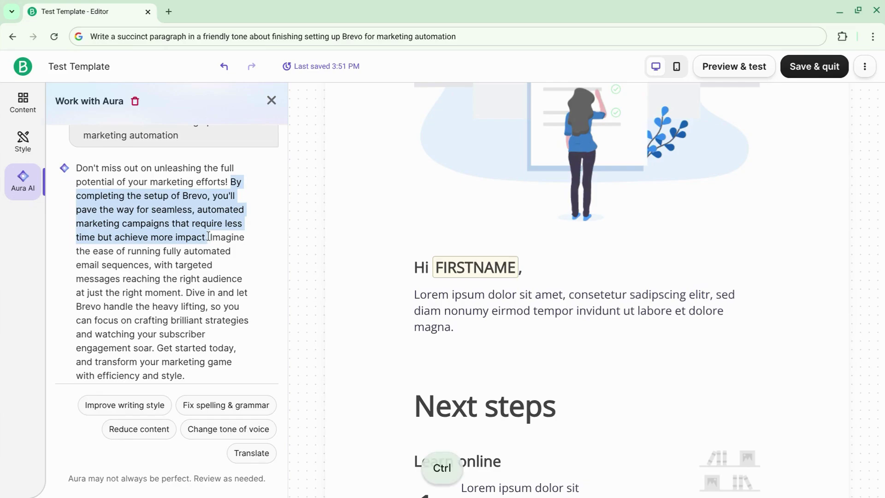
key(ctrl+c)
triple_click(449, 301)
key(ctrl+v)
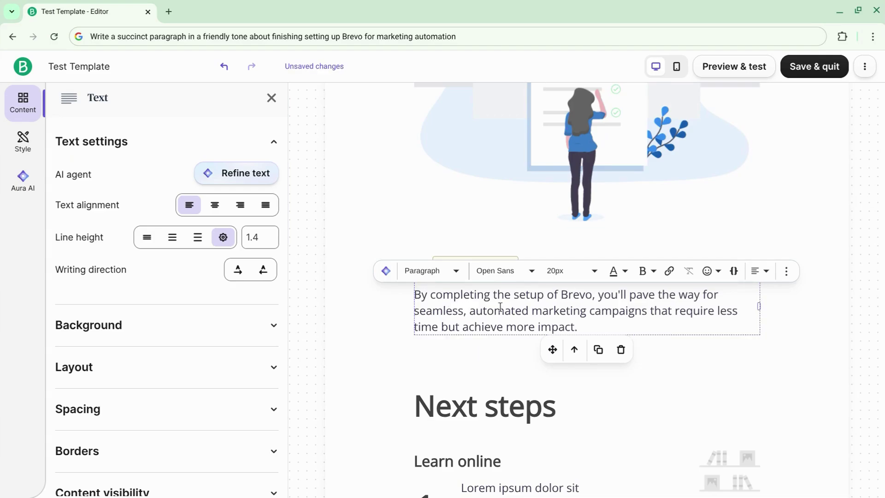
click(497, 356)
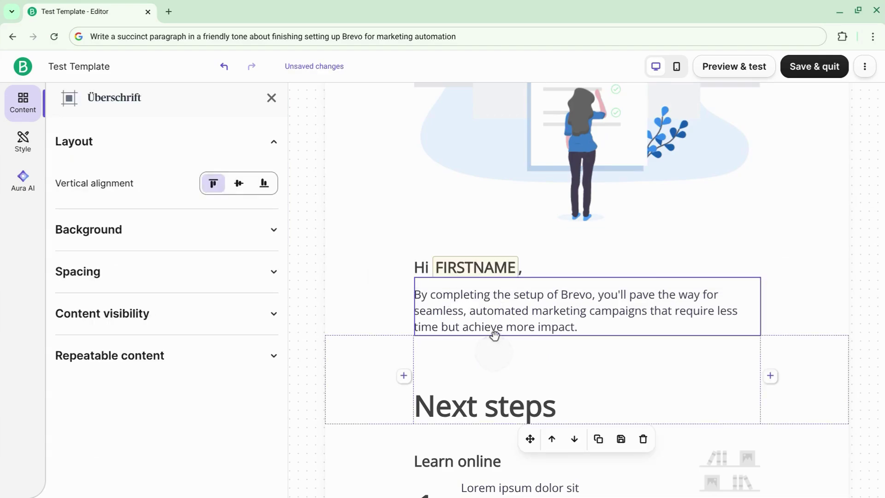
scroll(476, 323, down, 3)
scroll(476, 320, down, 2)
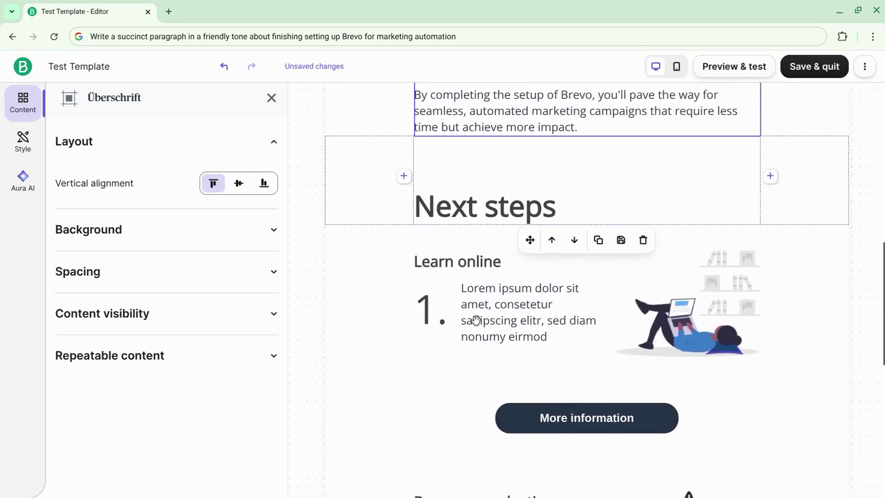
scroll(476, 318, down, 2)
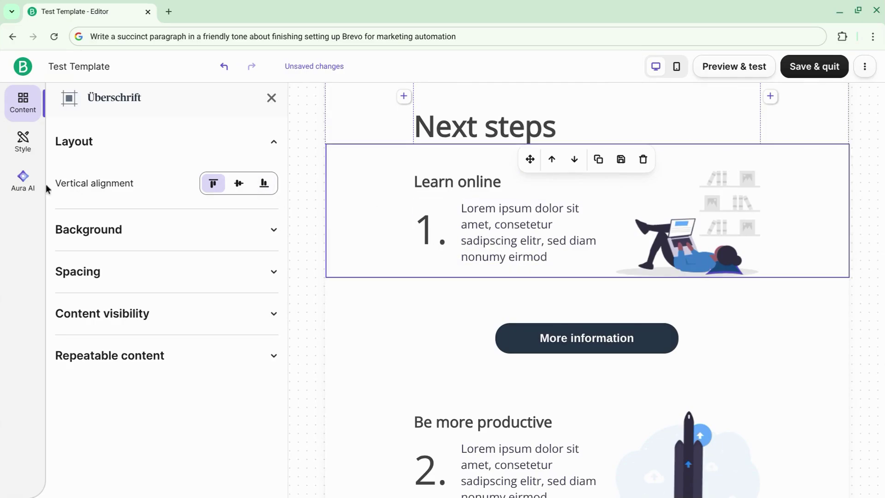
click(24, 183)
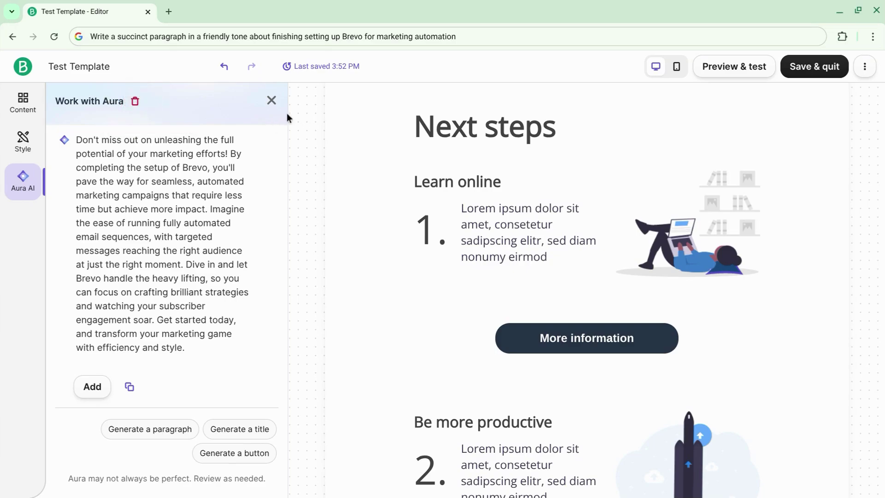
click(270, 99)
scroll(482, 278, up, 5)
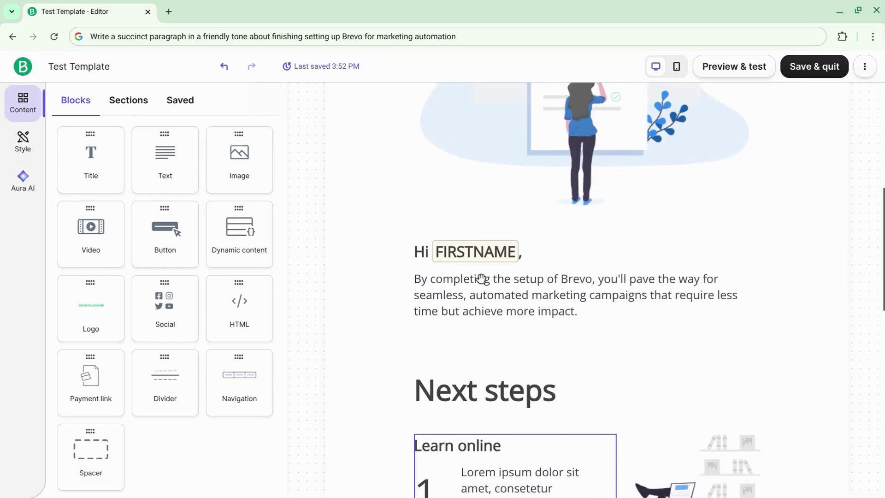
- Open the AI writing options for the paragraph below the greeting
click(488, 318)
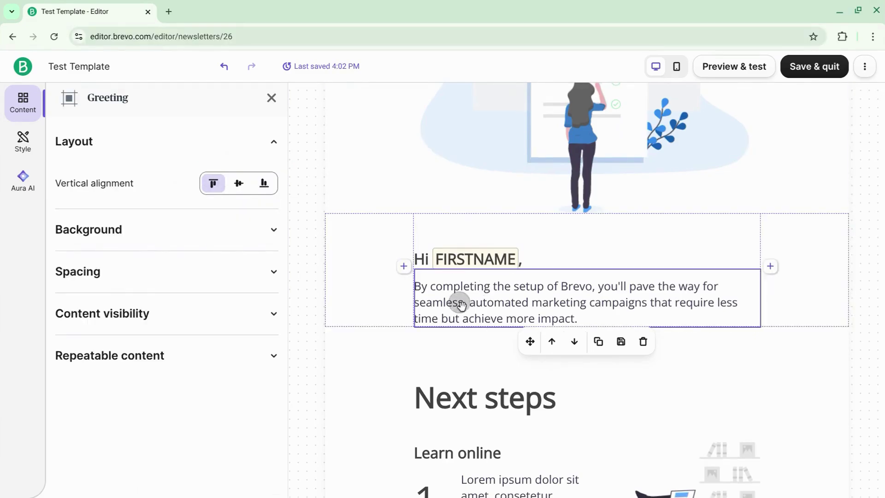
click(461, 304)
click(443, 299)
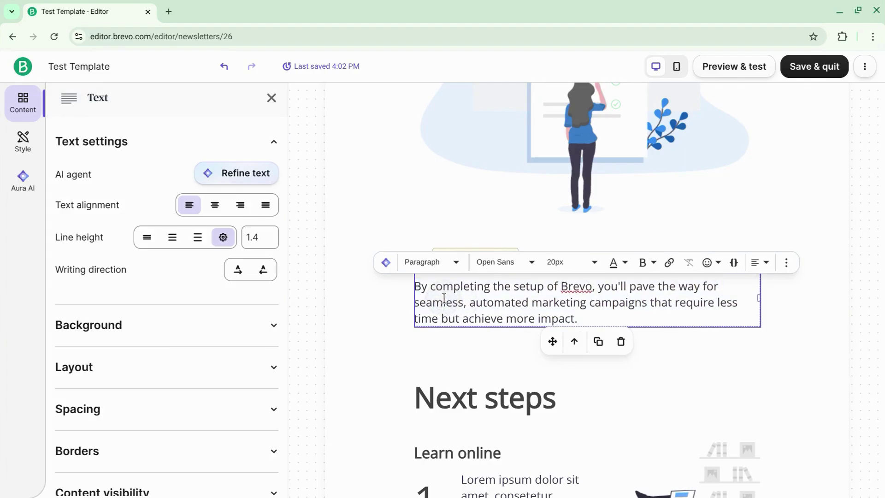
click(384, 263)
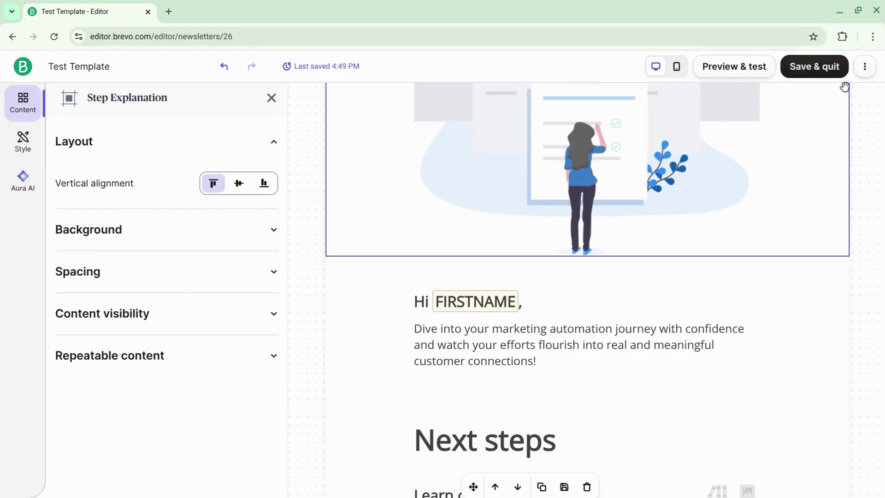
- Save the Test Template without leaving the editor
click(865, 69)
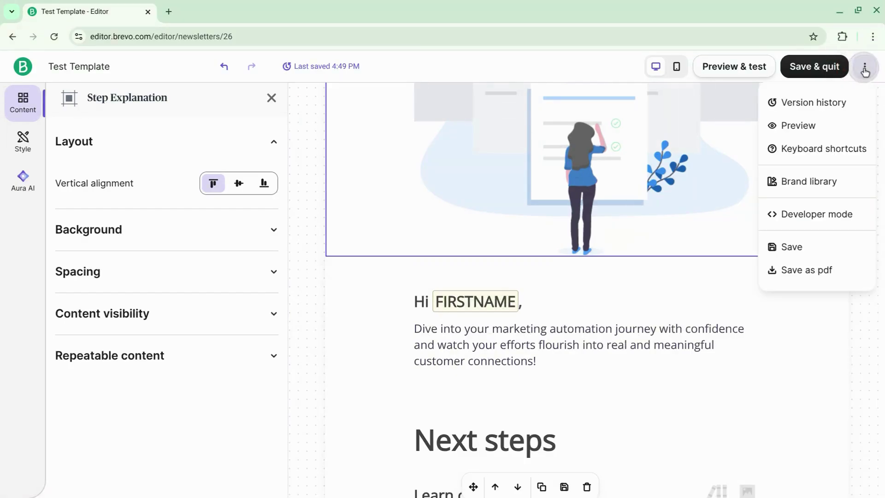
click(798, 248)
scroll(372, 269, down, 6)
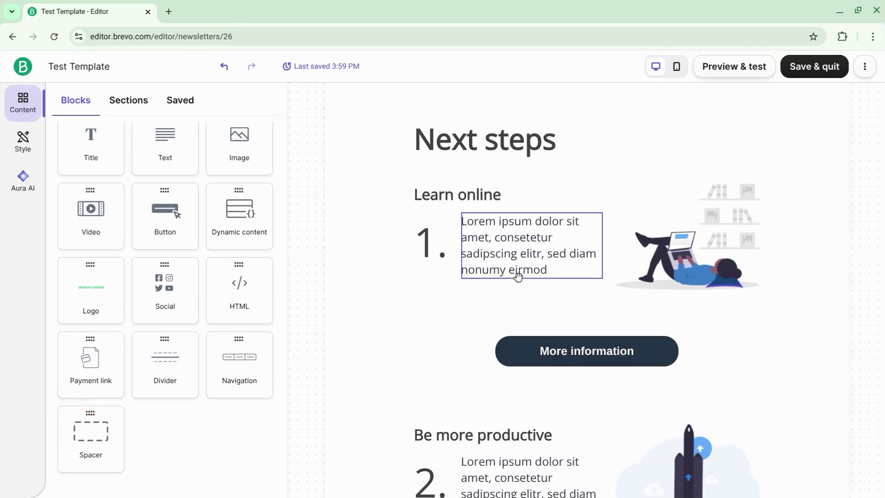
scroll(518, 275, down, 2)
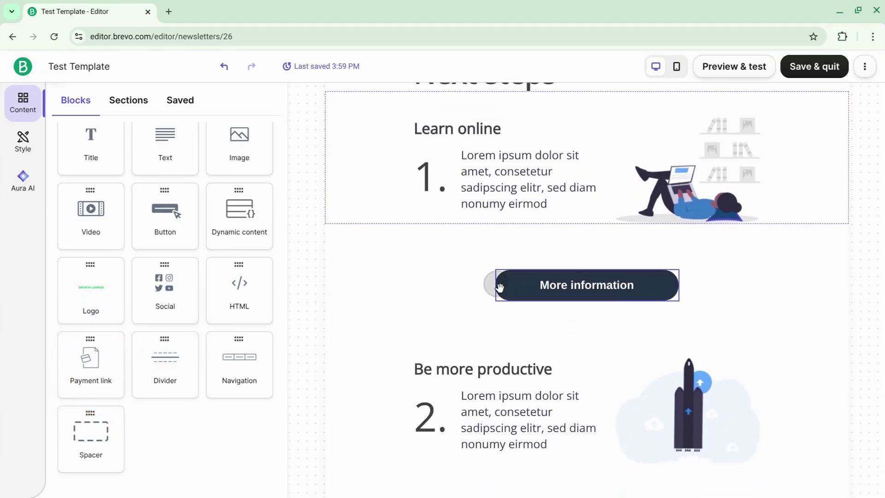
click(499, 286)
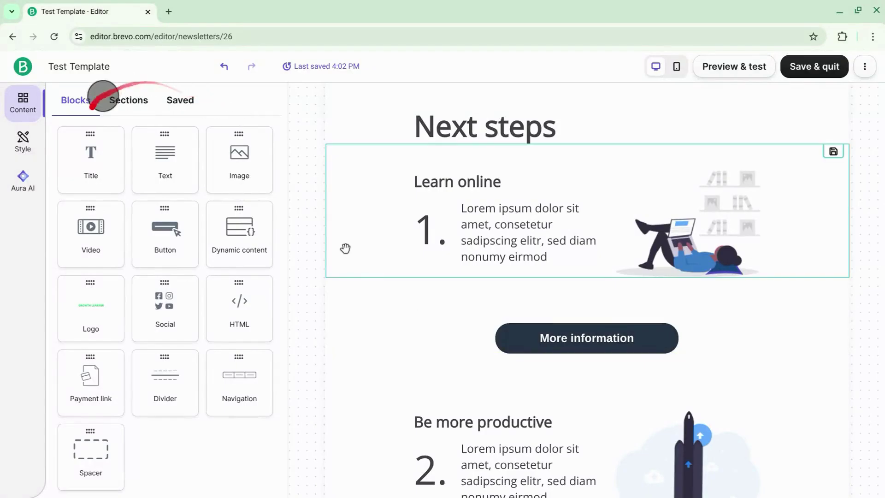
- Add the pre-designed three-column section with images, titles and call-to-action buttons below the second "More information" button
click(130, 109)
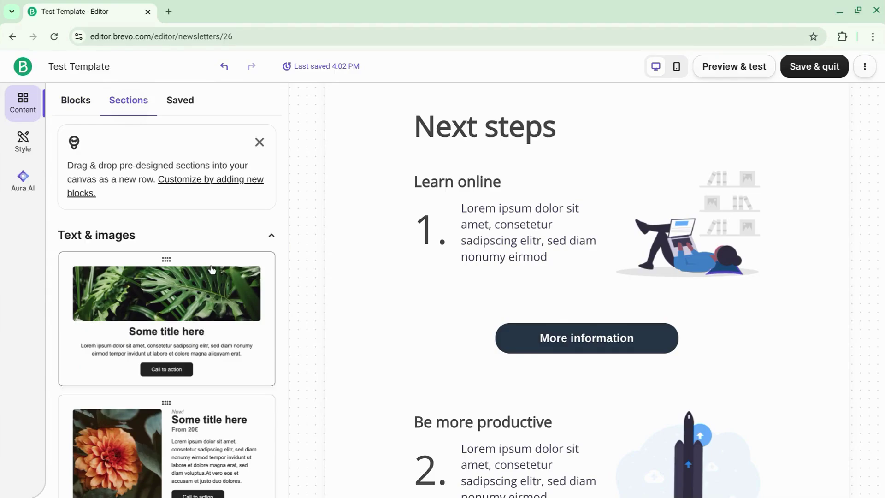
scroll(172, 225, down, 5)
scroll(231, 244, down, 4)
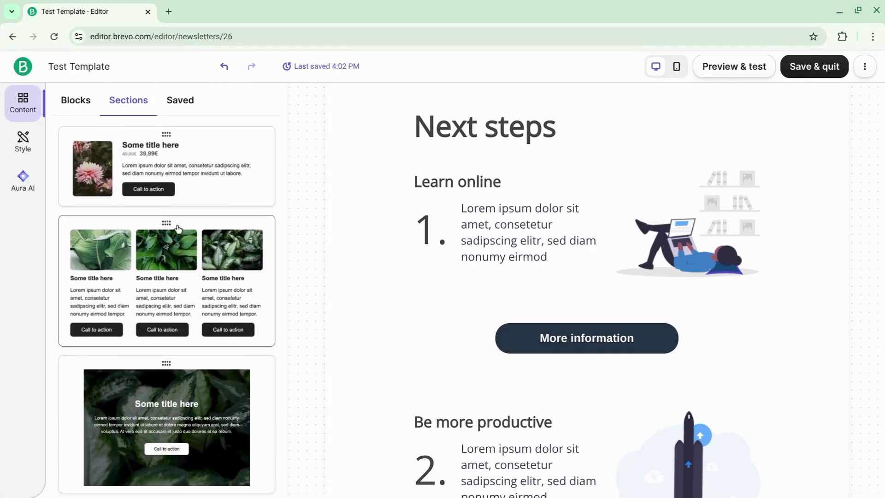
scroll(179, 229, down, 3)
scroll(477, 244, down, 6)
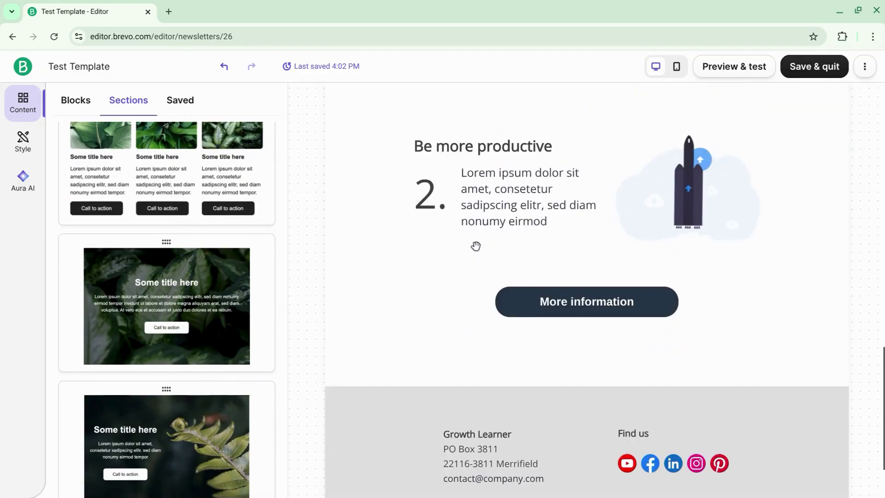
scroll(476, 246, down, 1)
drag(204, 174, 514, 318)
scroll(443, 306, up, 3)
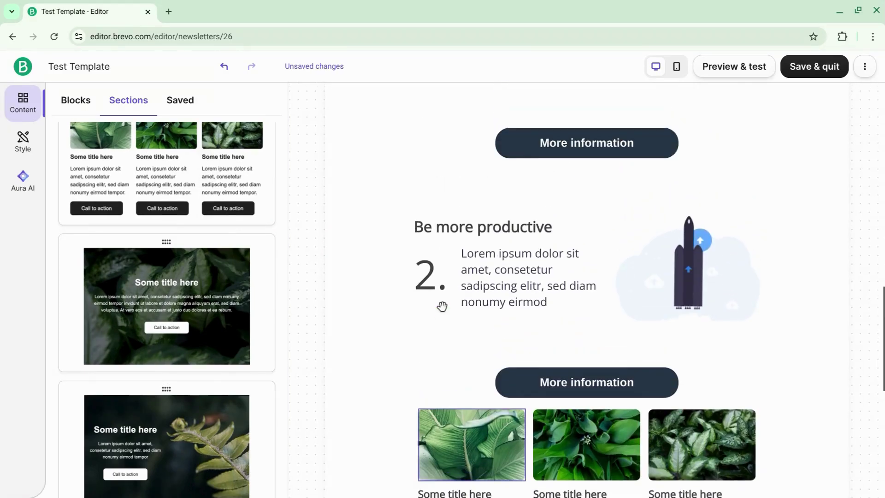
- Insert the pre-designed PROMO15 text section between the second "More information" button and the three-column image section
scroll(248, 224, up, 3)
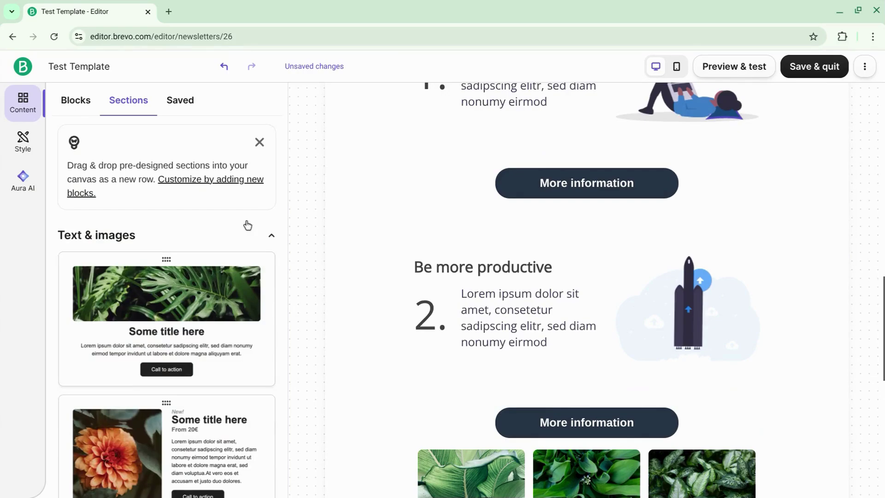
click(267, 237)
click(258, 275)
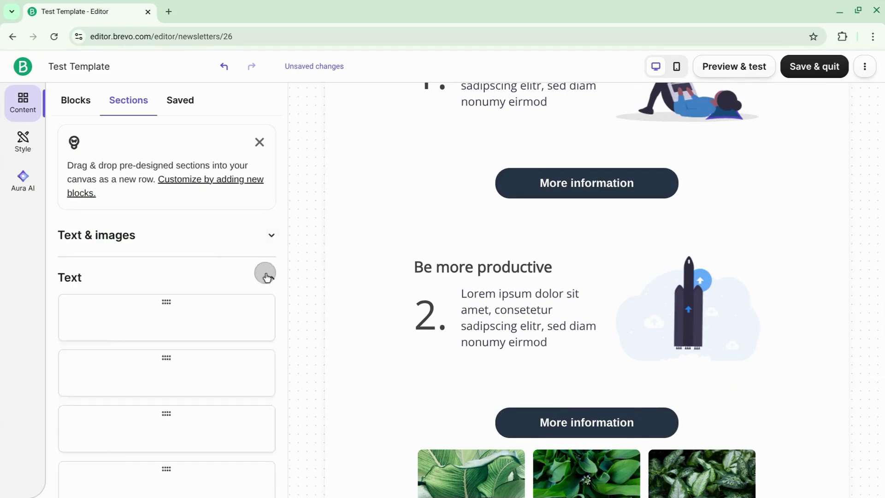
scroll(267, 274, down, 5)
scroll(187, 295, down, 1)
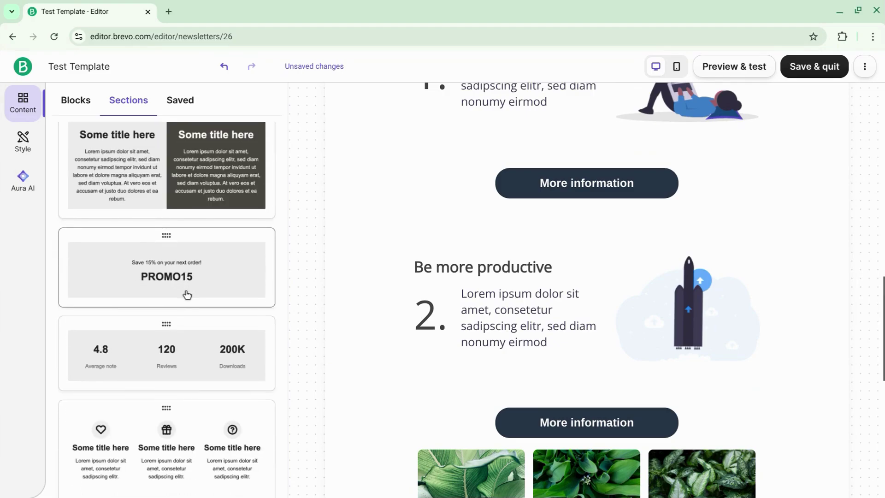
drag(166, 275, 565, 452)
scroll(599, 303, down, 4)
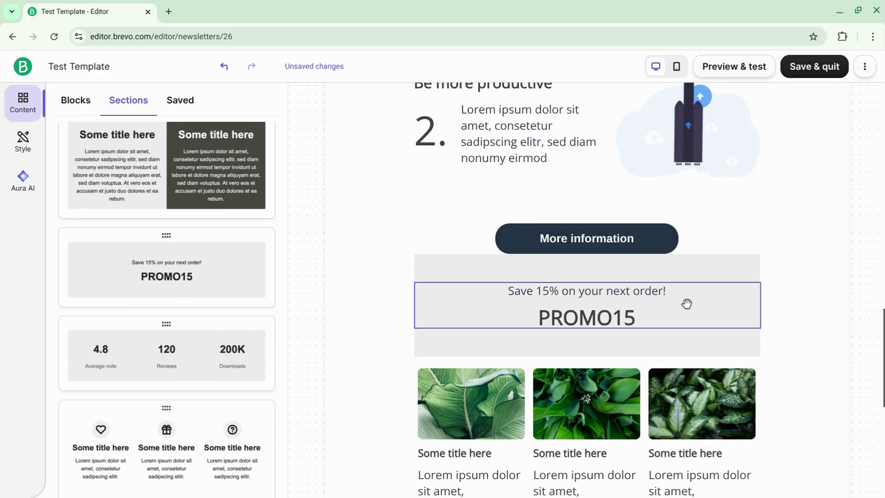
- Set the top margin of the PROMO15 section to 25 px
click(687, 303)
click(261, 364)
click(153, 368)
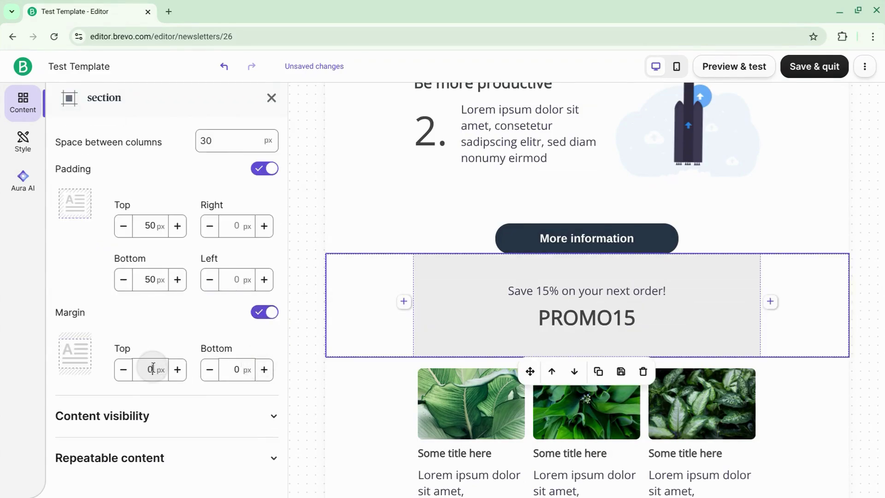
text(25)
key(Escape)
- Save the "Learn online" text-and-image section for reuse under the section name "Step Explanation"
scroll(350, 166, up, 6)
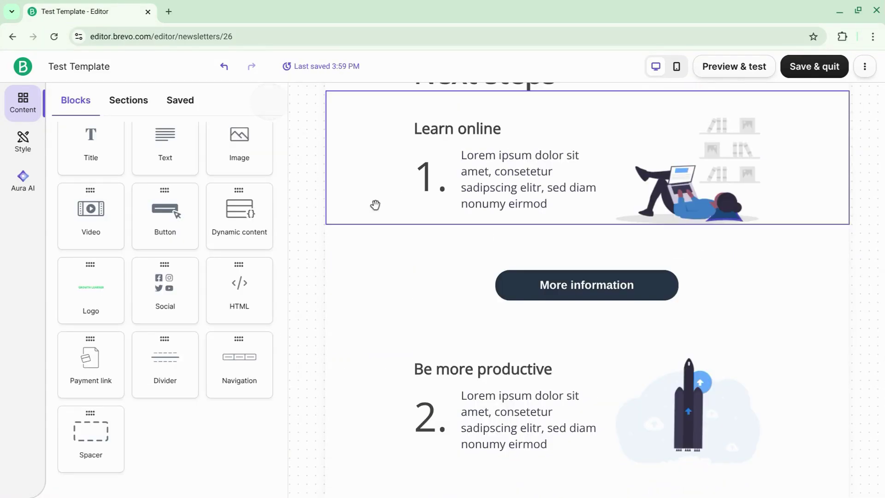
click(480, 203)
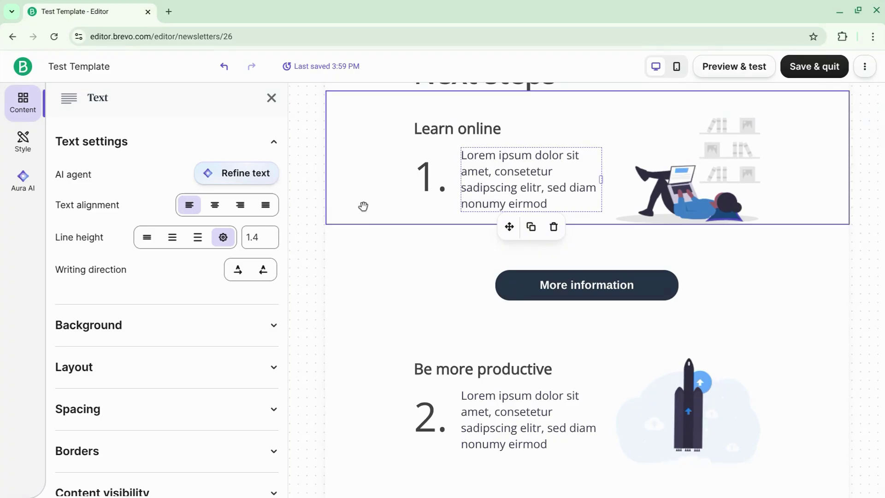
click(348, 198)
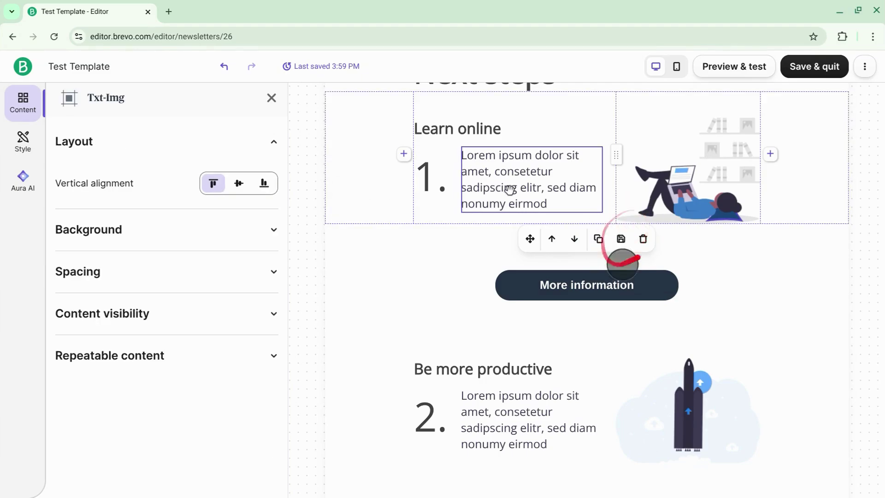
click(620, 239)
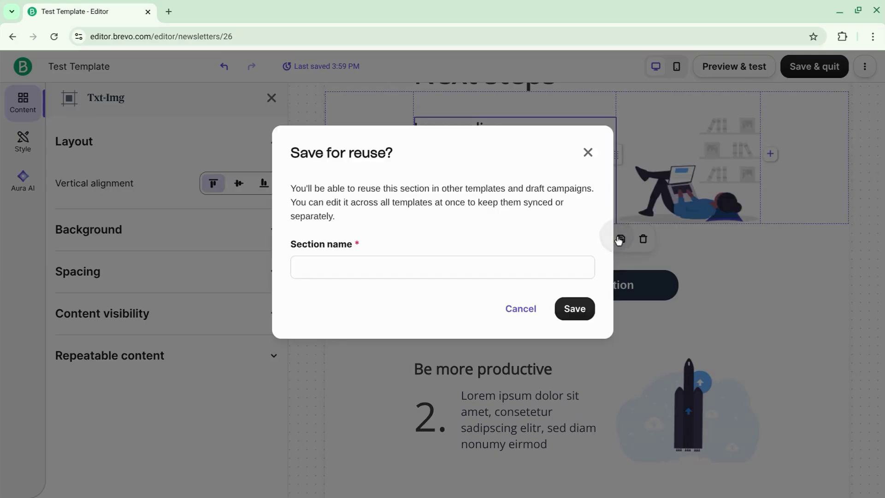
click(446, 271)
text(Step Explanation)
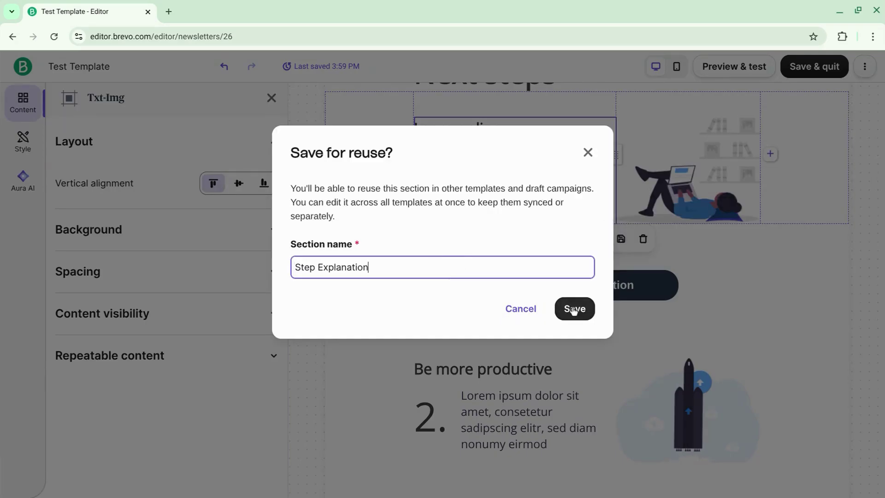
click(575, 309)
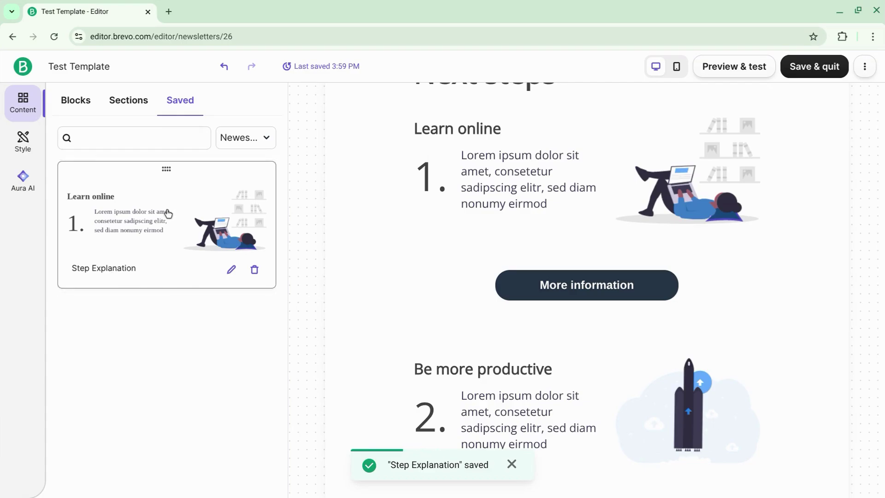
- Insert the saved Step Explanation section directly below the first "More information" button
drag(168, 213, 475, 337)
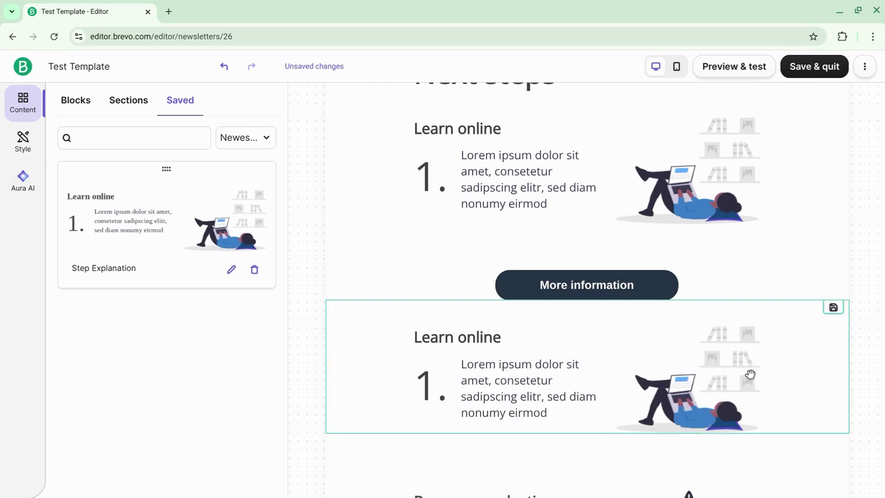
scroll(407, 309, down, 2)
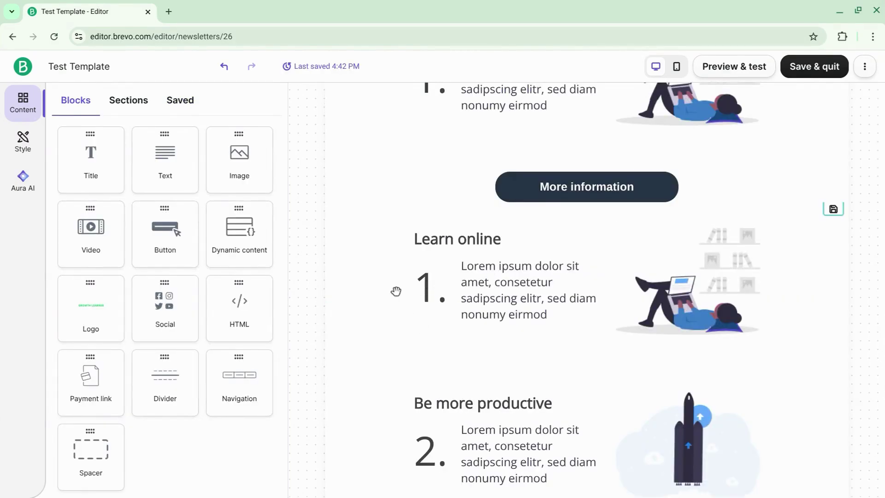
- Check where the inserted Step Explanation section is used, and unlink this copy so it can be edited independently
click(404, 293)
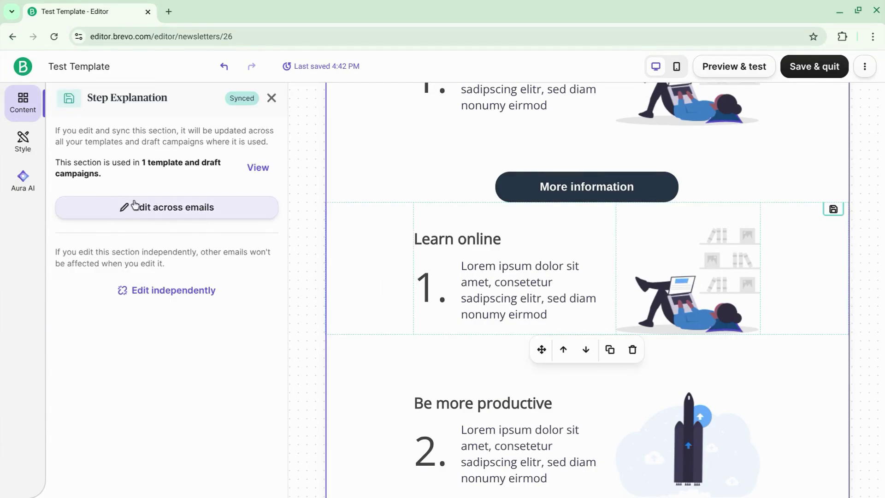
click(256, 174)
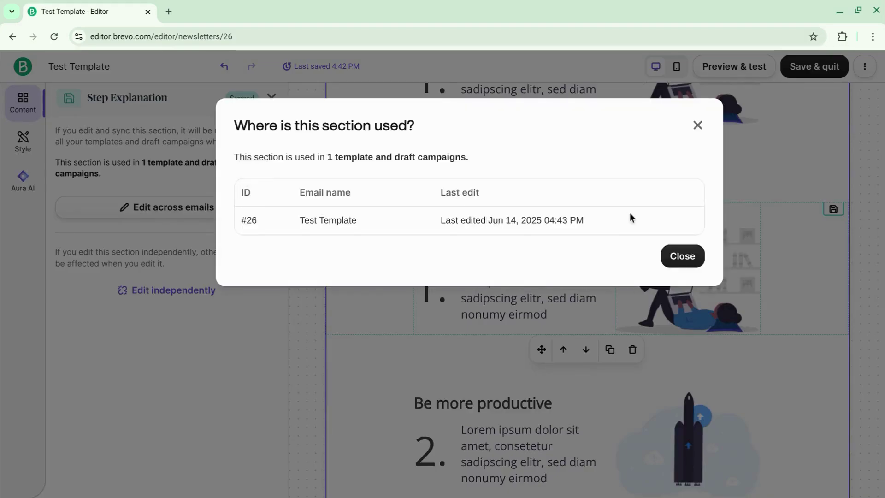
click(686, 258)
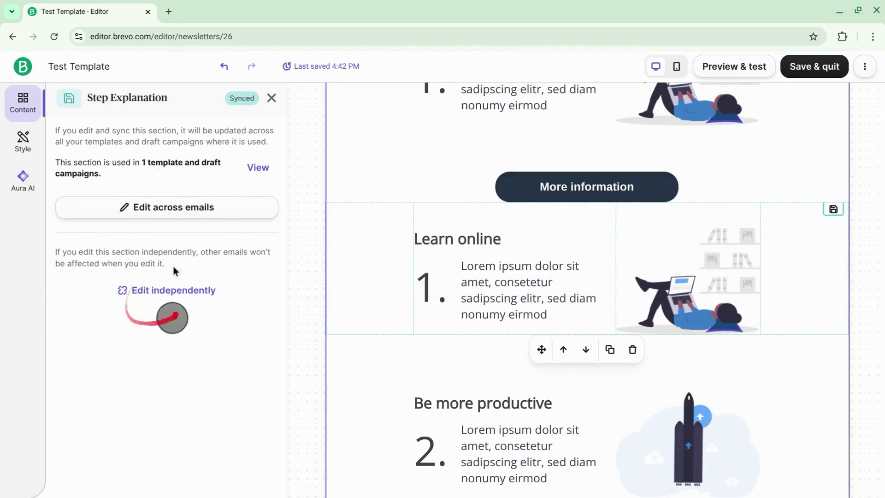
click(169, 290)
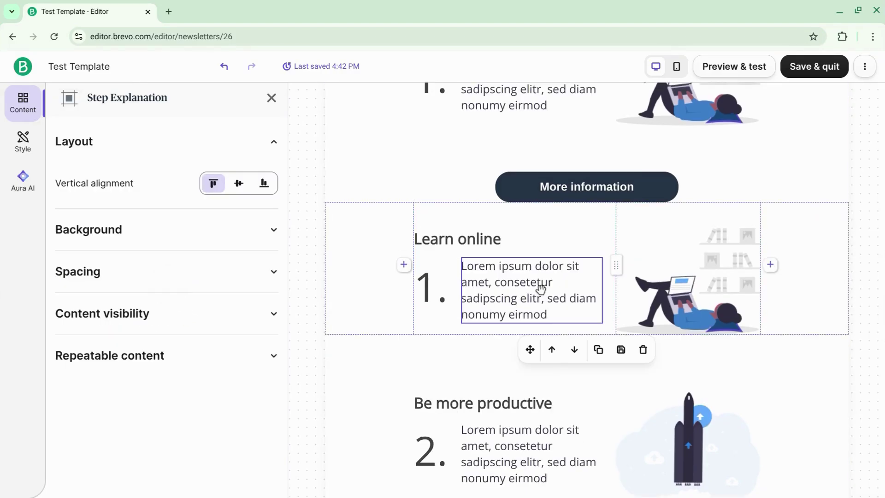
- Switch the design to the mobile view and set the GROWTH LEARNER logo's width to 95%
scroll(736, 386, down, 3)
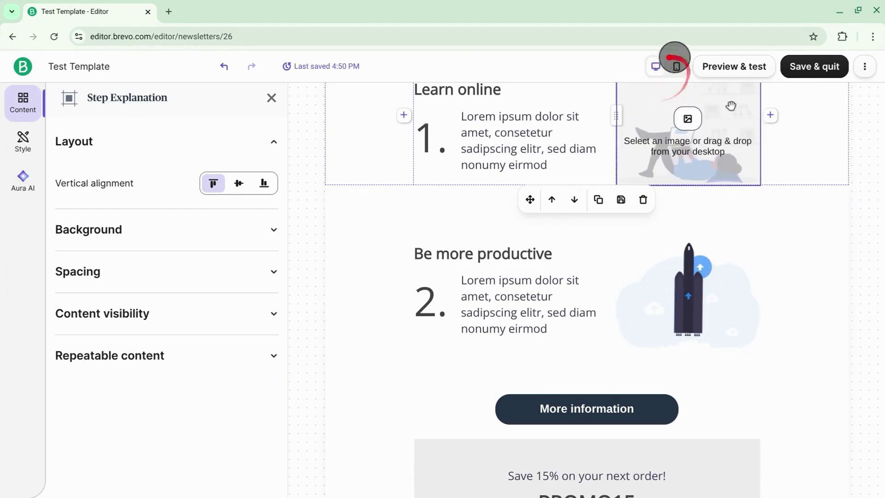
click(672, 67)
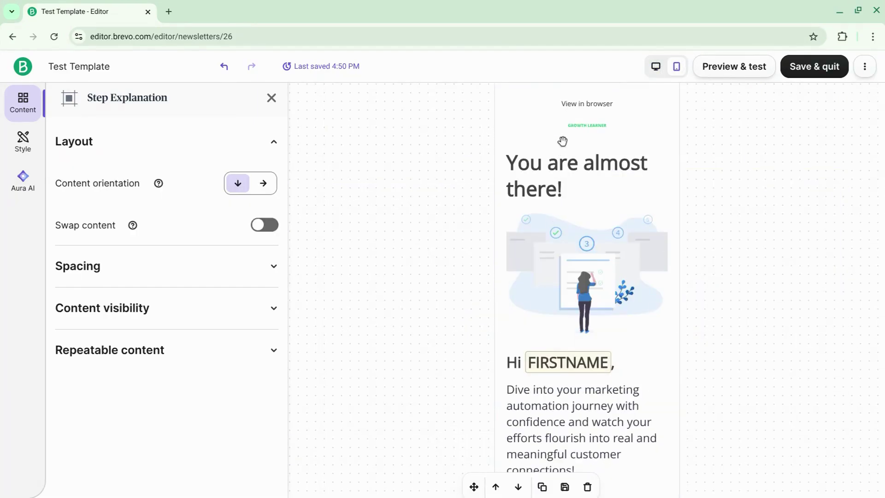
click(556, 130)
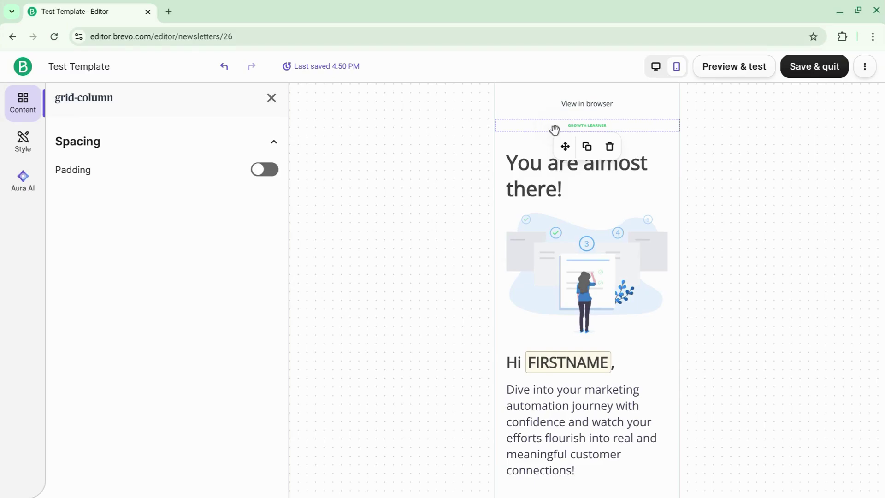
click(585, 129)
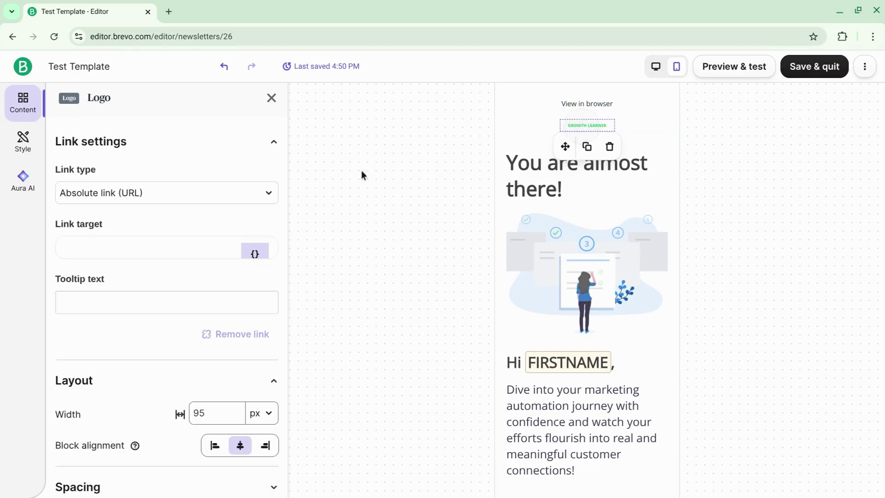
scroll(226, 268, down, 2)
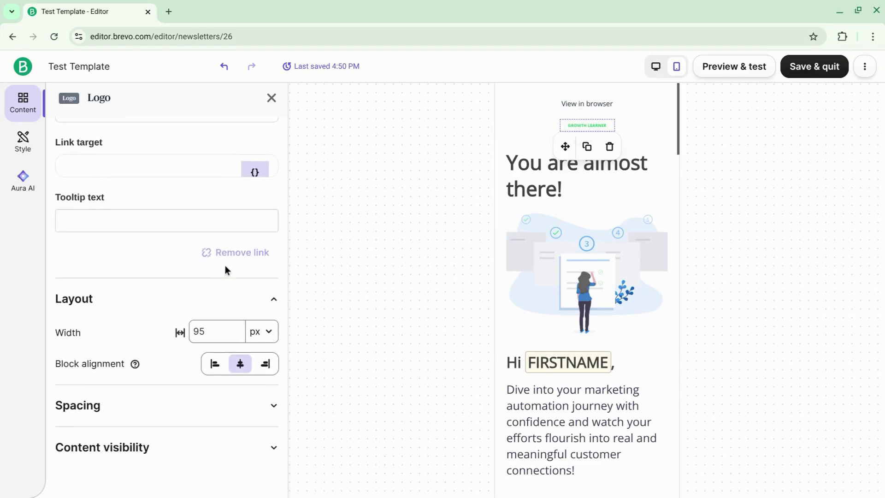
click(258, 333)
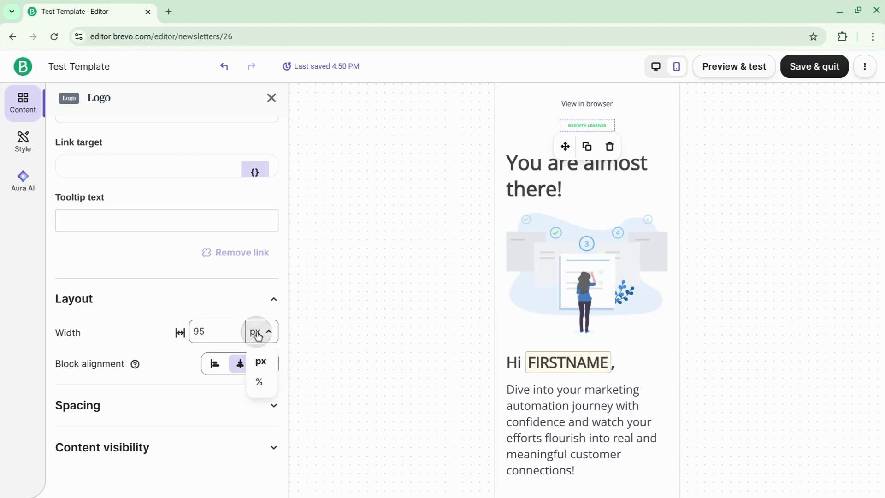
click(266, 390)
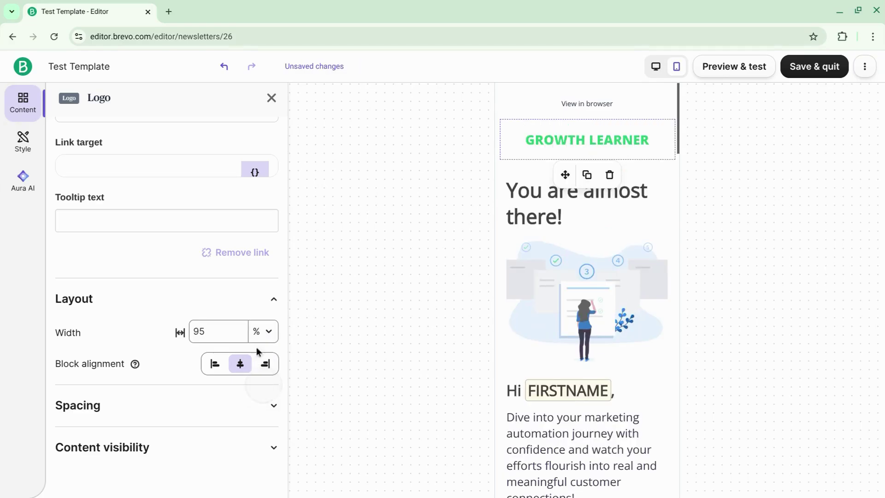
- Preview the whole email from header to three-column section in both the desktop and mobile layouts
click(715, 67)
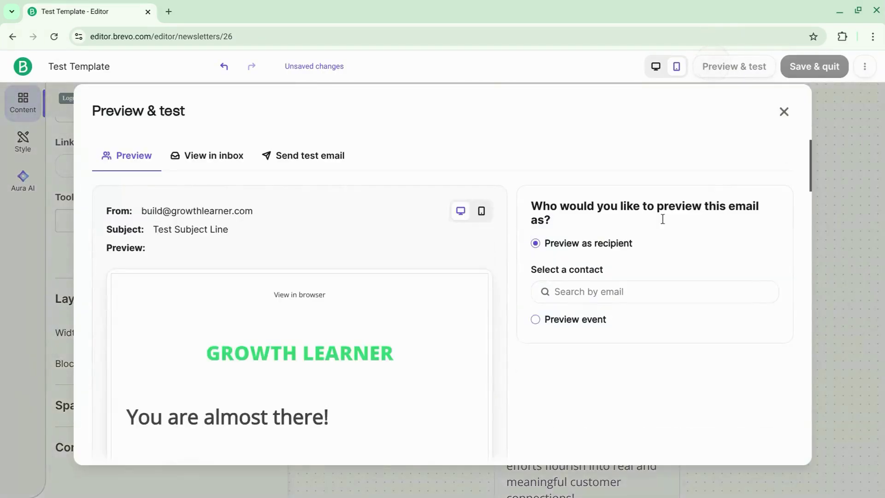
scroll(378, 325, down, 2)
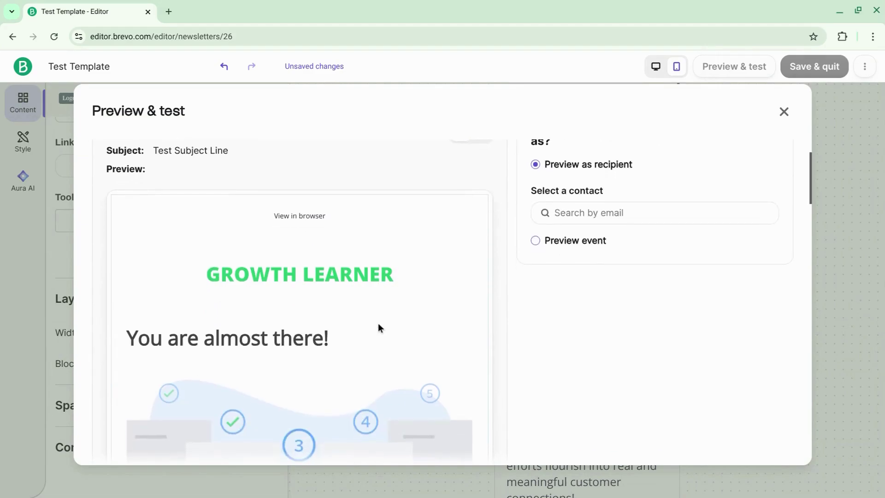
scroll(378, 325, up, 2)
scroll(379, 327, down, 10)
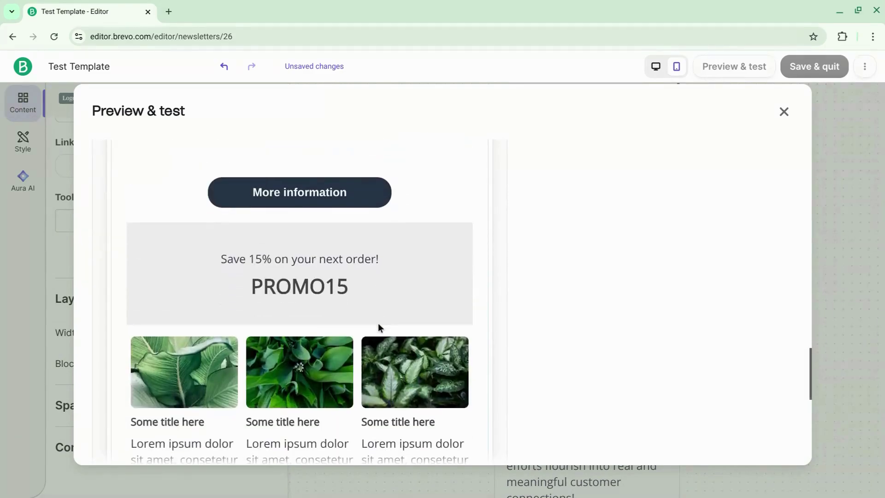
scroll(380, 328, up, 10)
scroll(480, 255, down, 15)
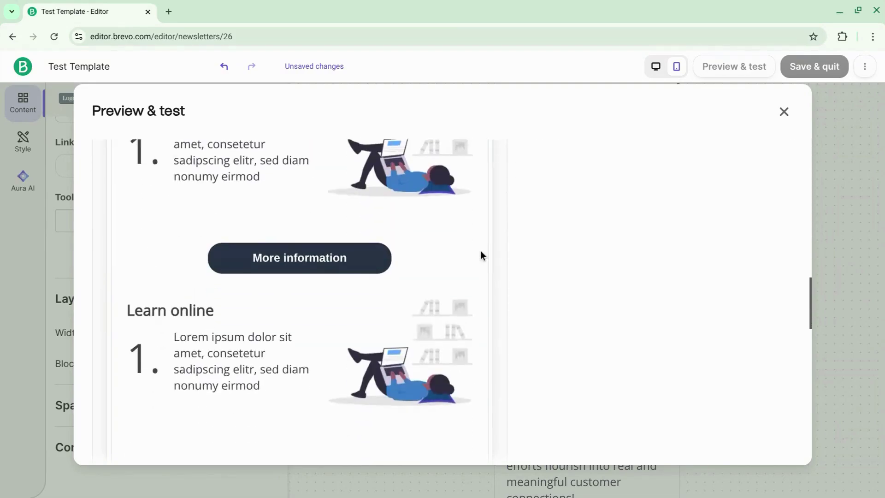
scroll(480, 254, up, 15)
click(482, 210)
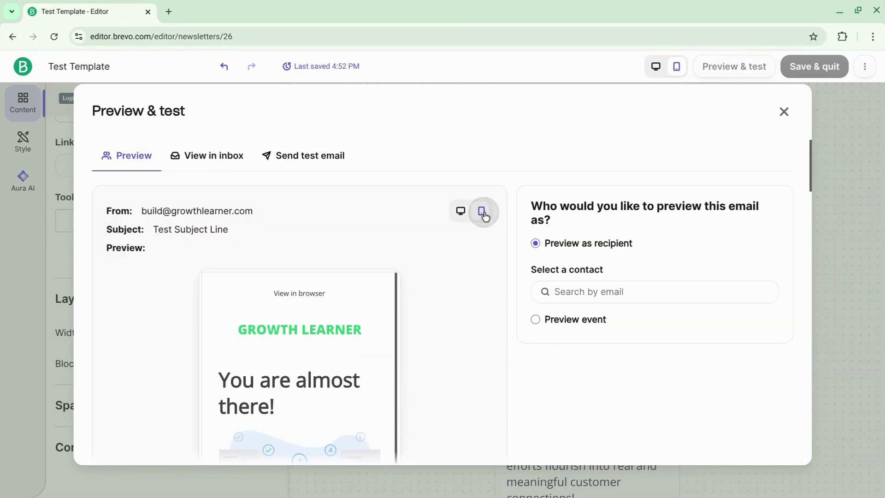
scroll(367, 251, down, 5)
scroll(367, 250, down, 6)
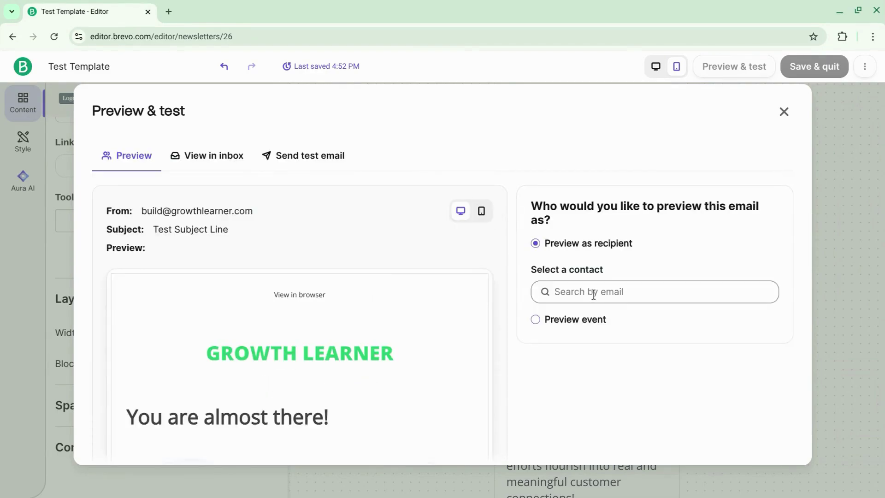
- Search for a contact by e-mail address to preview the email as that recipient
click(594, 294)
click(625, 315)
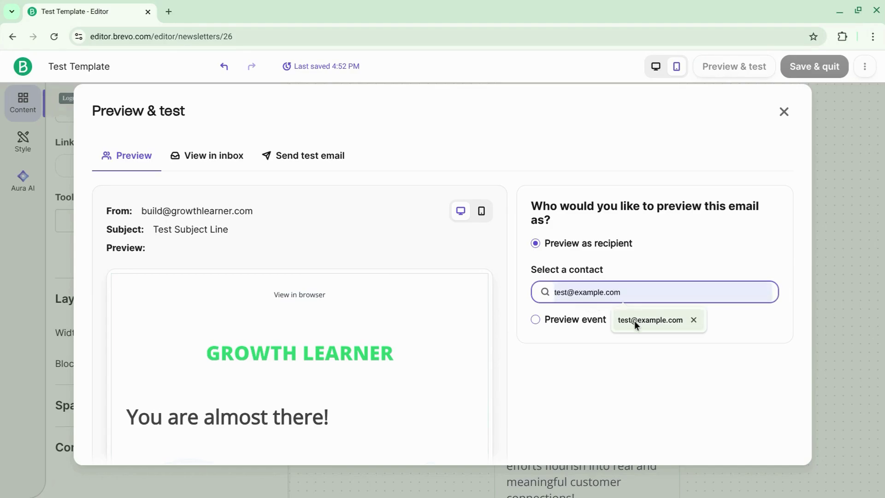
click(634, 321)
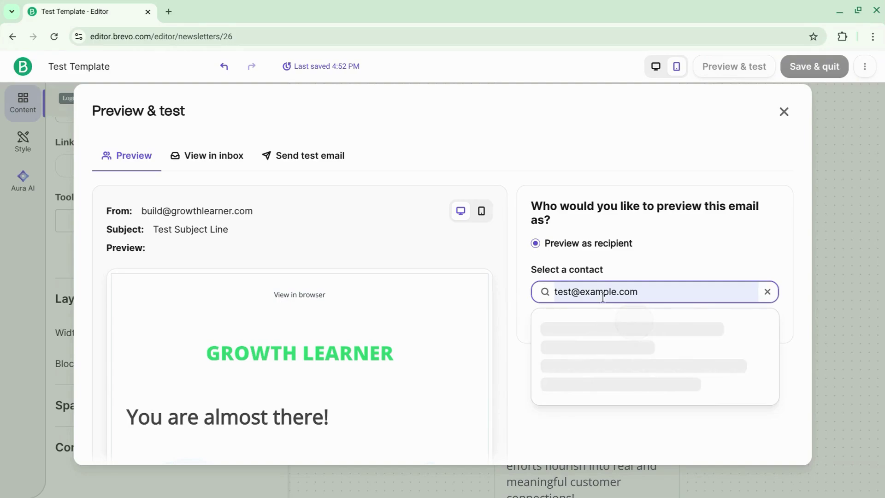
click(606, 263)
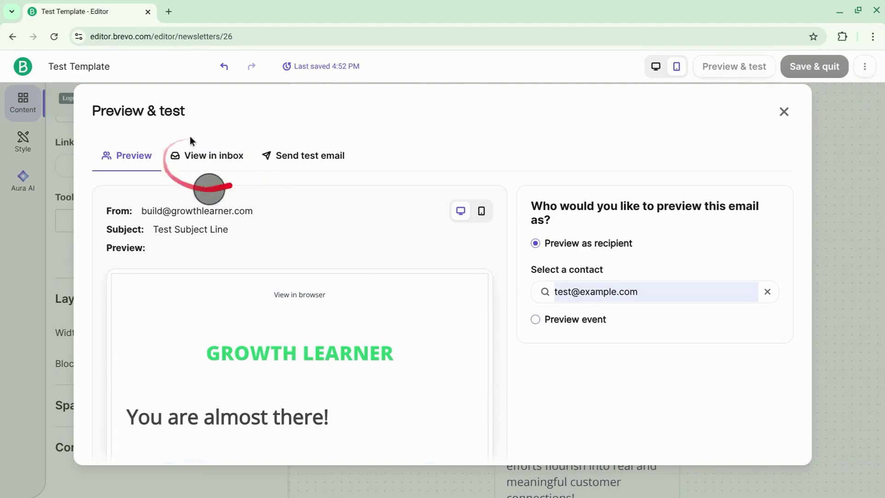
- Examine the inbox previews of the email in the web-based and mobile-based email apps
click(216, 166)
scroll(670, 229, down, 2)
scroll(670, 226, down, 2)
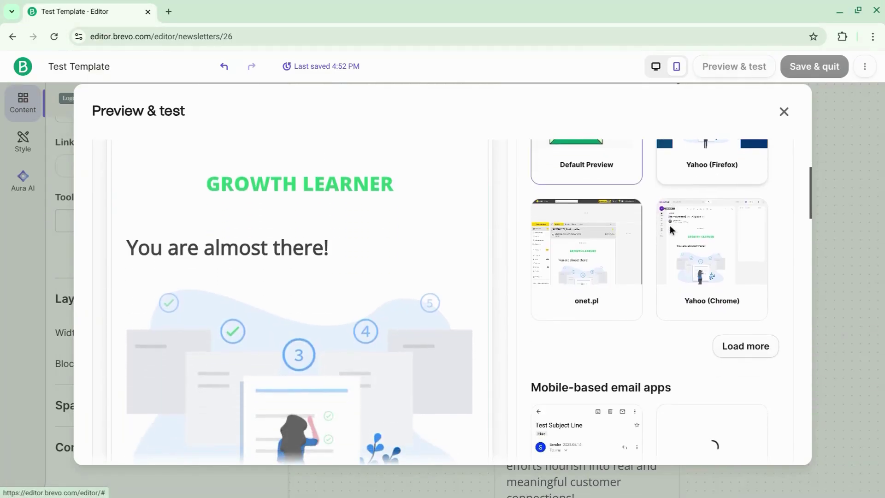
scroll(671, 225, up, 5)
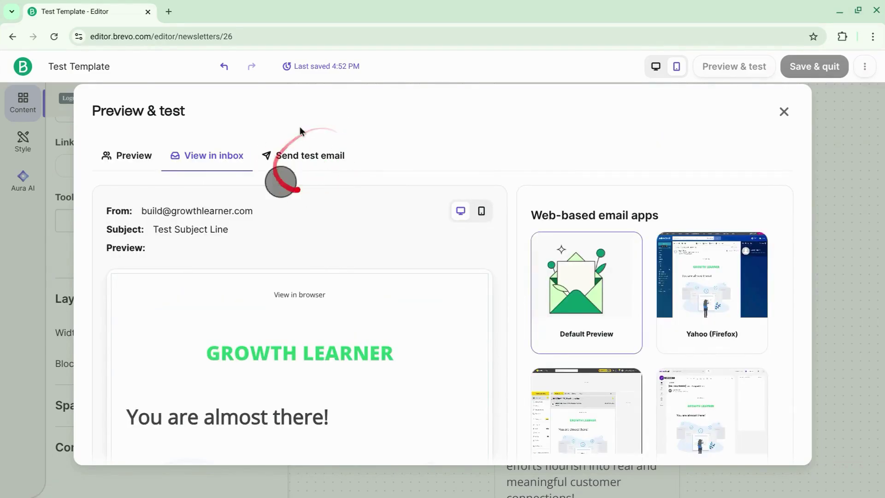
- Review the test email sending options, including the recipients choice and the test list management
click(316, 159)
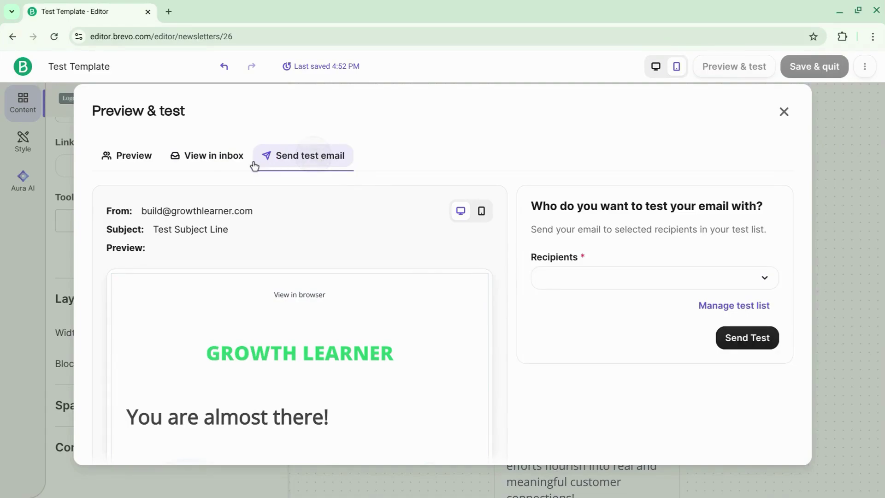
click(115, 167)
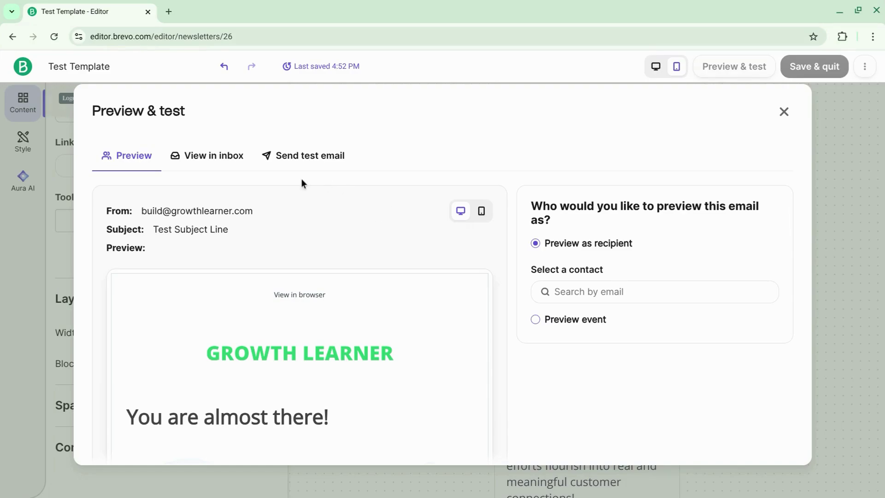
click(280, 159)
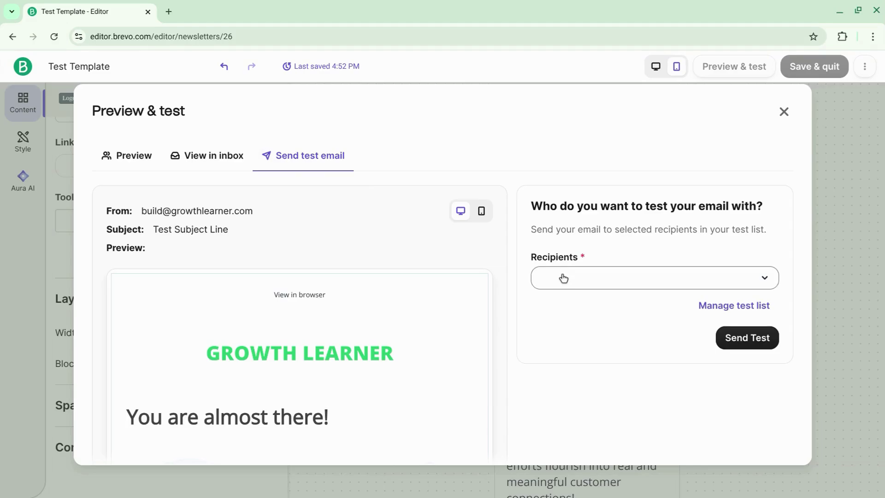
click(718, 308)
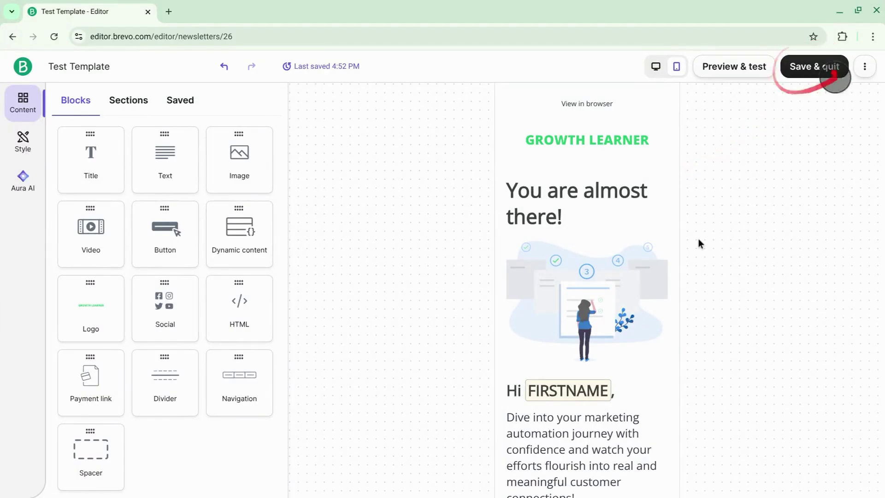
- Save the Test Template and leave its editor
click(806, 70)
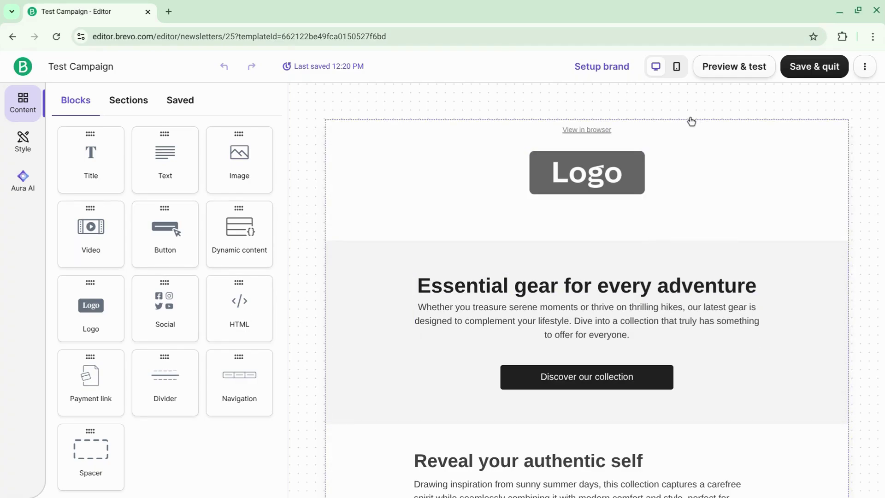
- Save and close the Test Campaign email design, and save the additional settings after checking the help for ignoring list custom settings
click(829, 78)
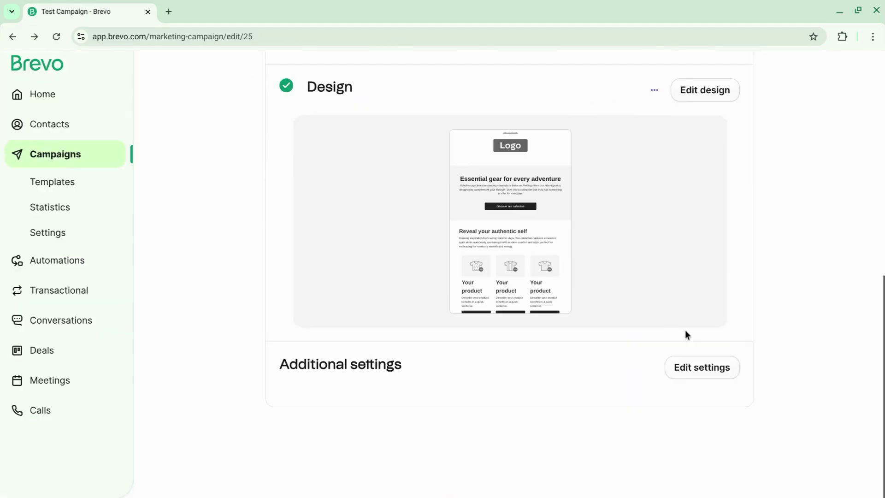
click(695, 367)
scroll(480, 211, down, 6)
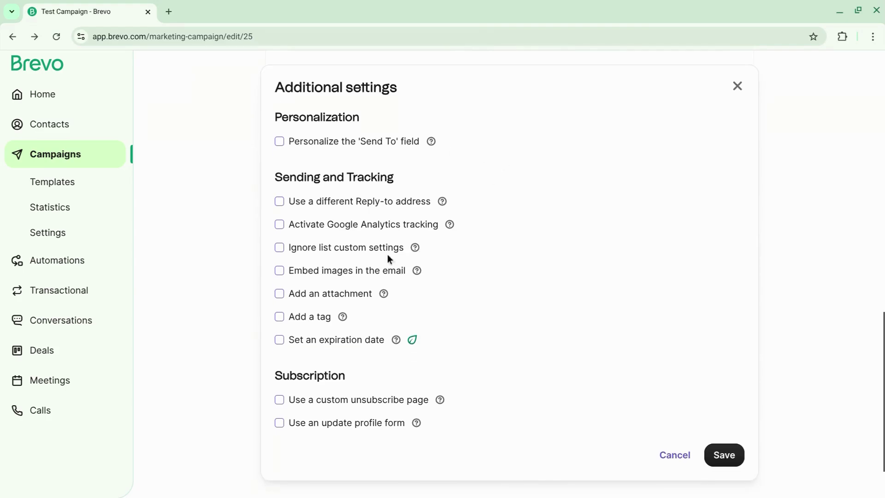
click(415, 247)
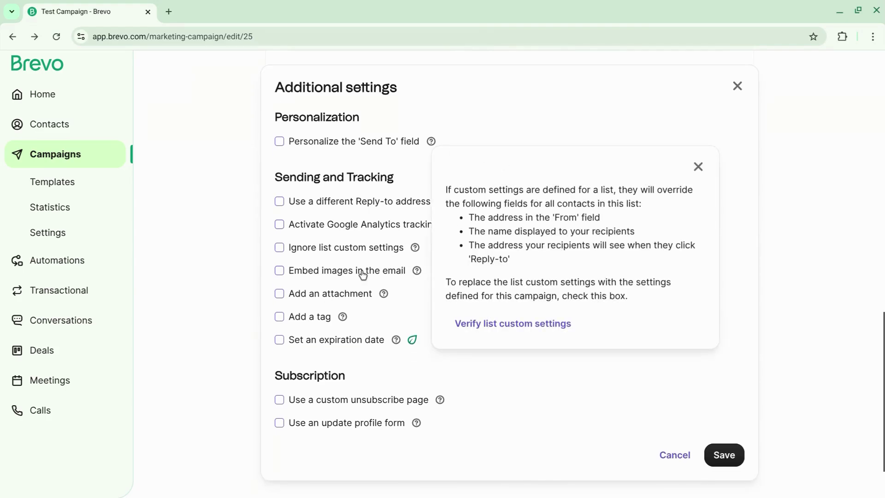
click(723, 459)
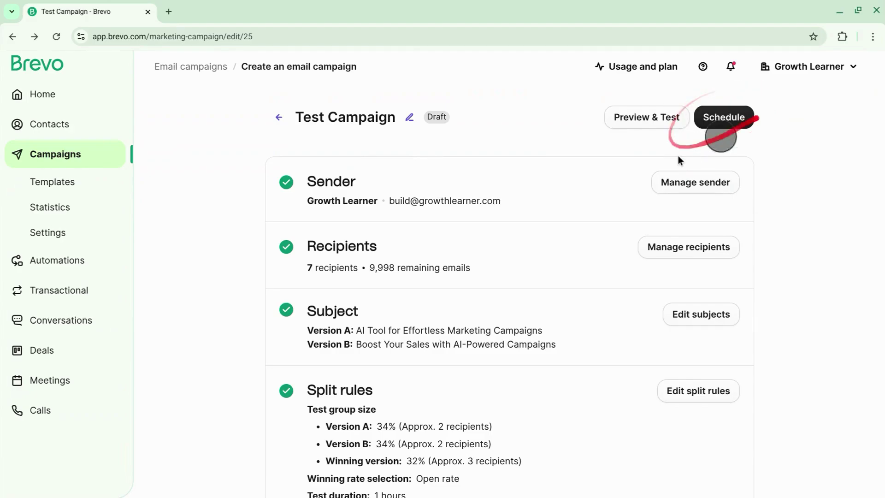
- Review the sending time options for Test Campaign and choose to schedule it for later
click(740, 116)
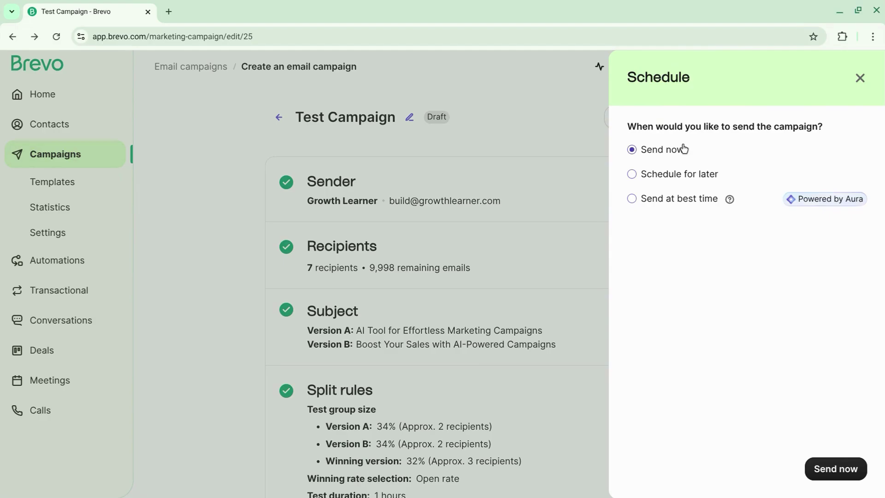
click(675, 174)
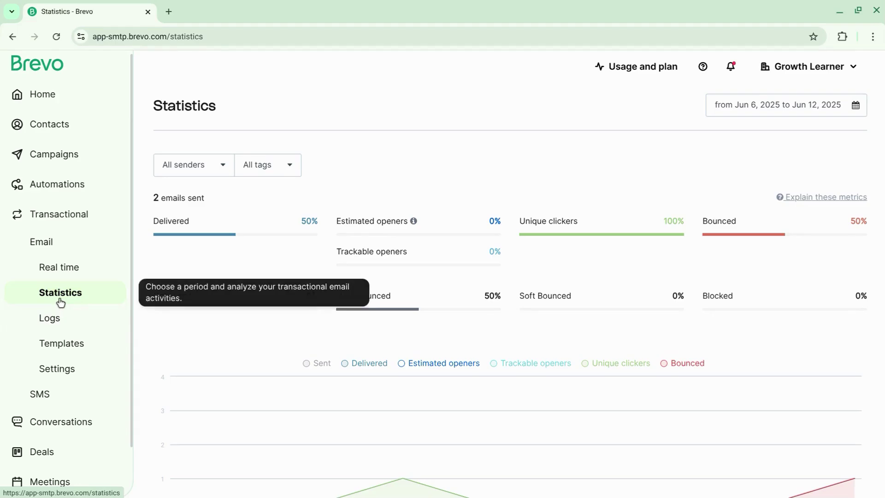
- Examine the transactional email statistics and the campaign statistics, including the rates and the email and SMS campaign tables
scroll(235, 441, down, 5)
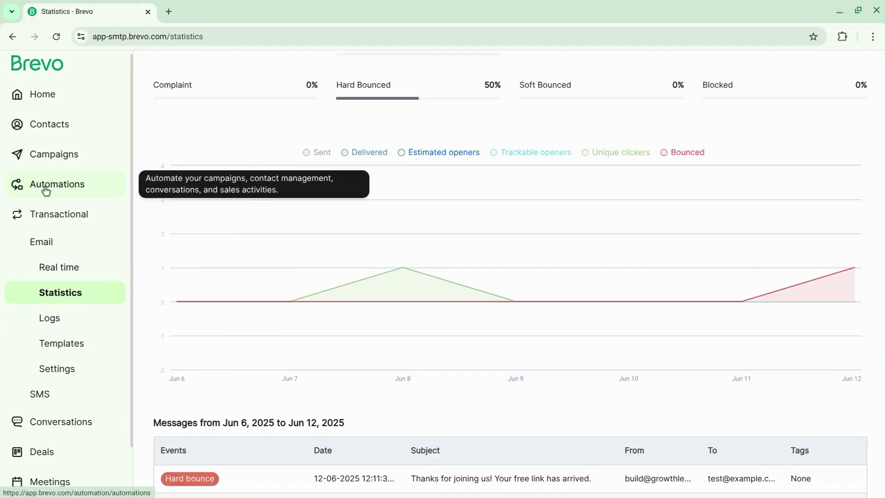
click(51, 159)
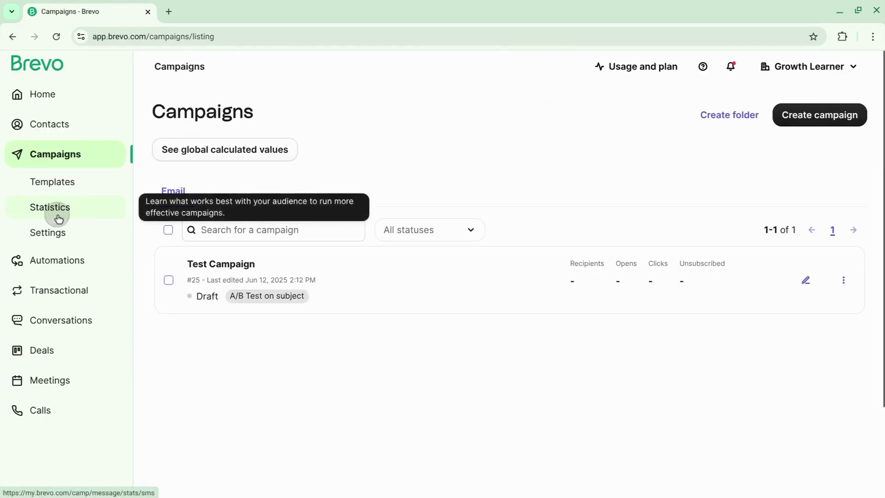
click(57, 217)
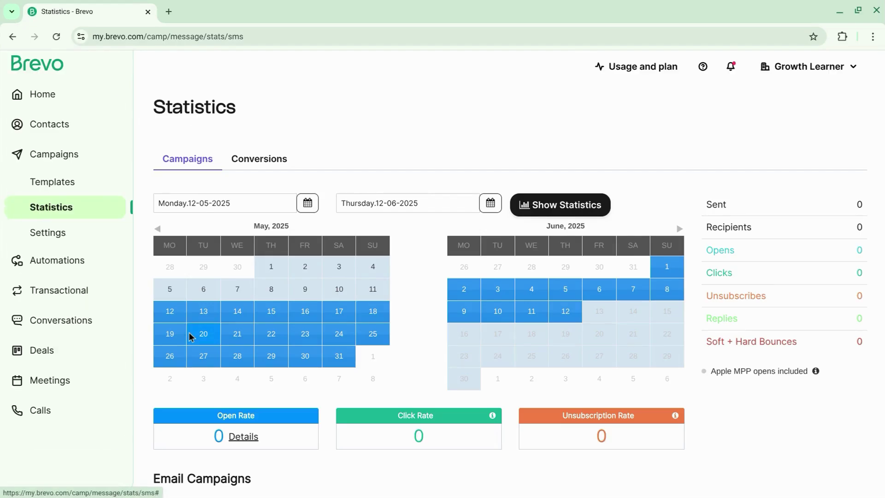
scroll(189, 333, down, 4)
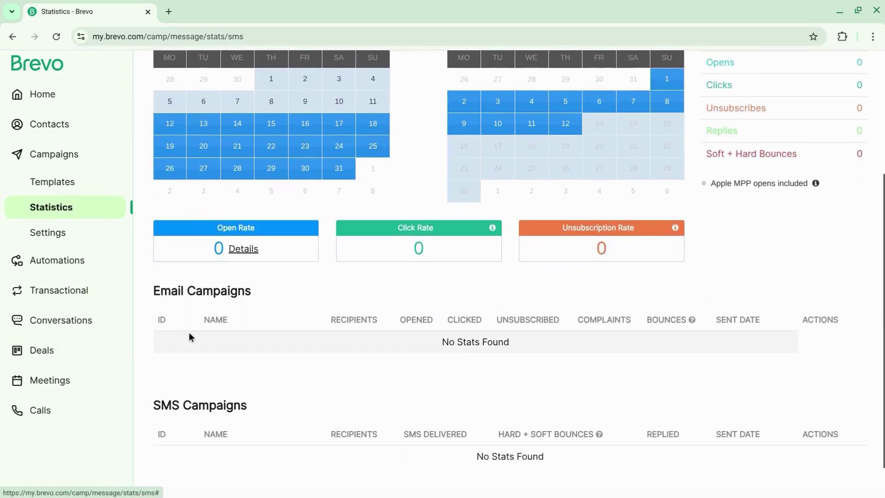
scroll(189, 333, down, 1)
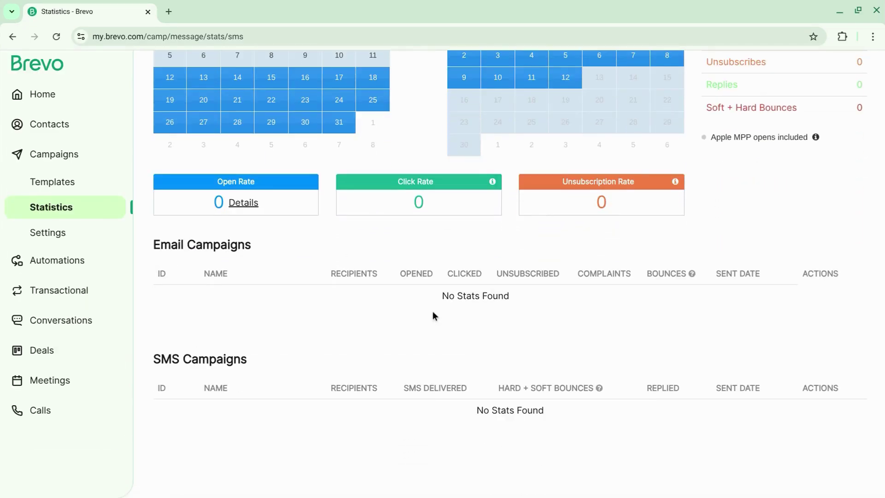